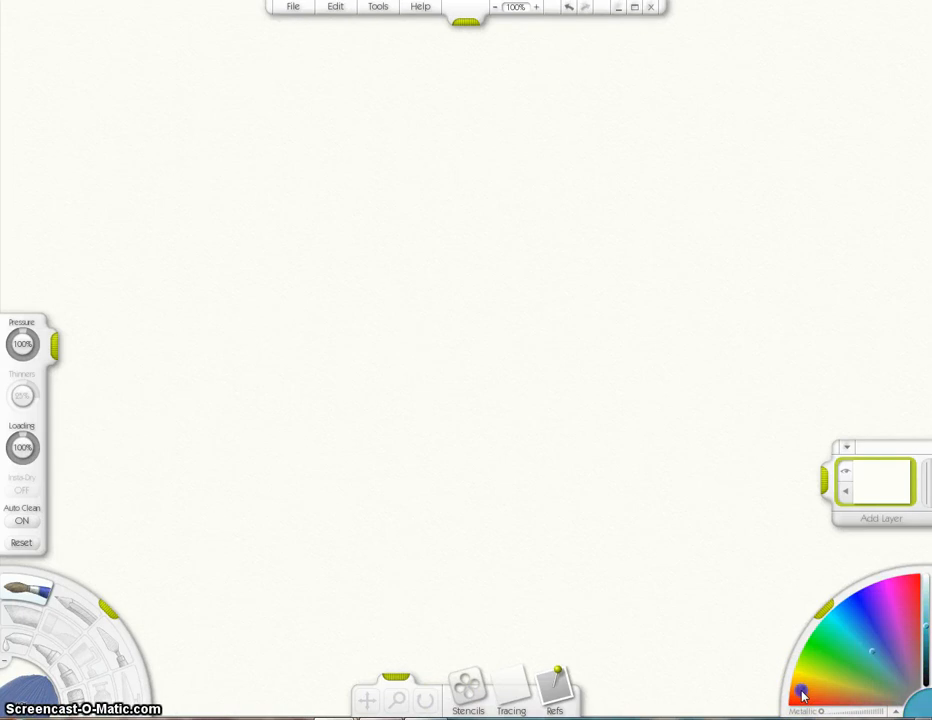
Darken the teal paint colour and paint overlapping oil-brush loops across the canvas.
left_click(925, 633)
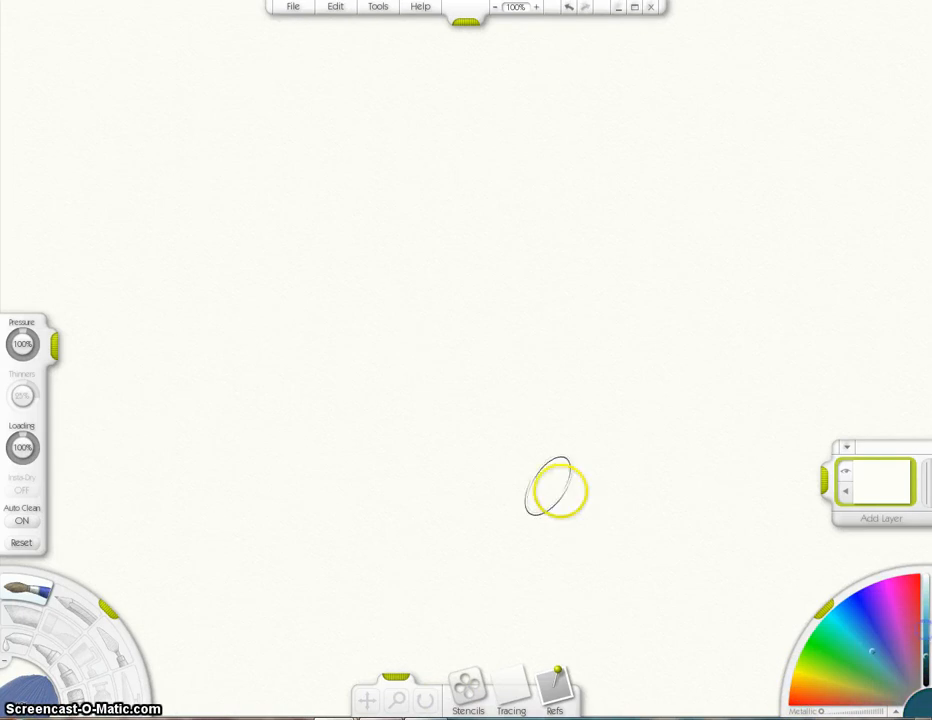
mouse_move(372, 448)
left_mouse_down()
mouse_move(428, 431)
mouse_move(474, 439)
mouse_move(412, 516)
mouse_move(350, 492)
mouse_move(343, 433)
mouse_move(384, 320)
mouse_move(482, 238)
mouse_move(480, 208)
mouse_move(368, 212)
mouse_move(314, 231)
mouse_move(242, 172)
mouse_move(404, 96)
mouse_move(468, 122)
mouse_move(483, 183)
mouse_move(600, 221)
mouse_move(678, 132)
mouse_move(679, 302)
mouse_move(548, 292)
mouse_move(608, 128)
mouse_move(629, 230)
mouse_move(592, 216)
mouse_move(703, 230)
mouse_move(601, 327)
mouse_move(615, 349)
mouse_move(448, 270)
mouse_move(416, 310)
mouse_move(320, 260)
mouse_move(264, 338)
mouse_move(278, 285)
mouse_move(264, 289)
mouse_move(152, 245)
mouse_move(160, 110)
mouse_move(166, 237)
left_mouse_up()
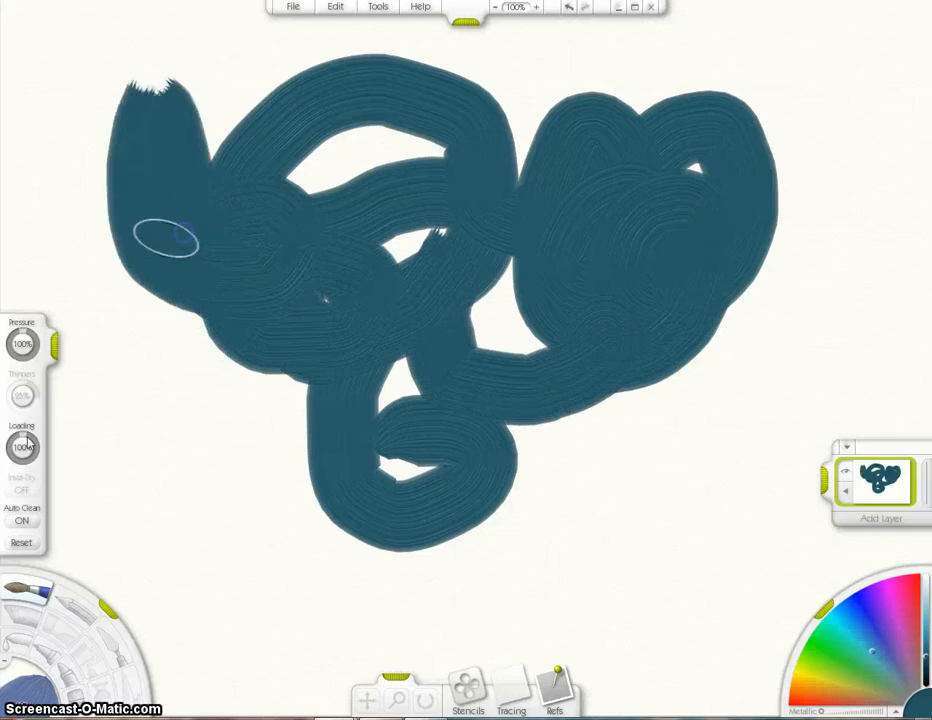
Turn off Auto Clean, rinse the brush in the water glass and paint magenta strokes into the lower-right edge of the teal loops.
left_click(22, 520)
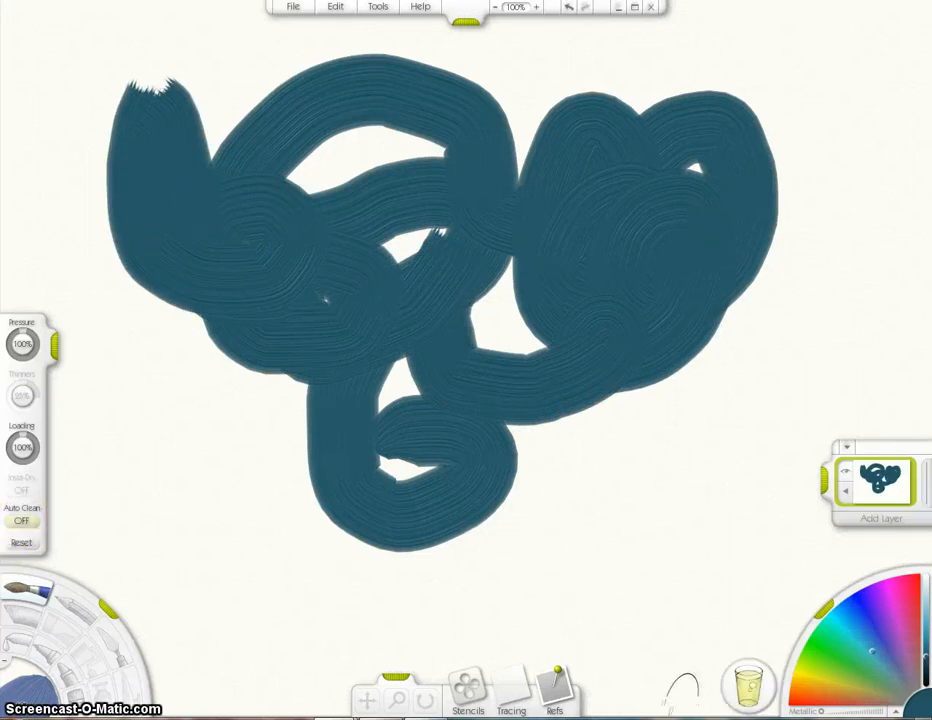
left_click(745, 688)
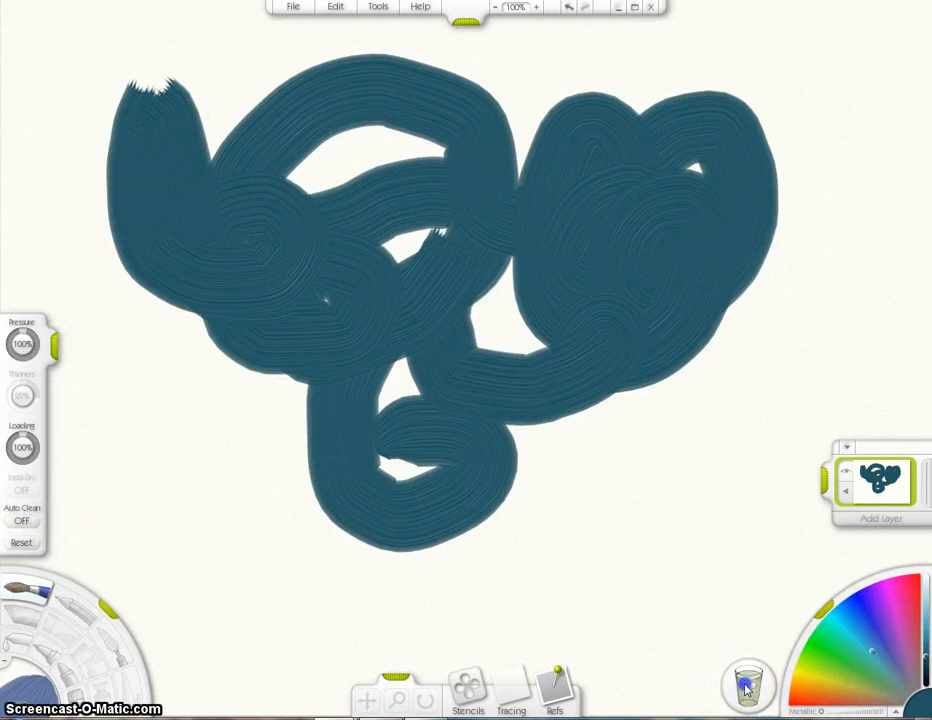
left_click(868, 655)
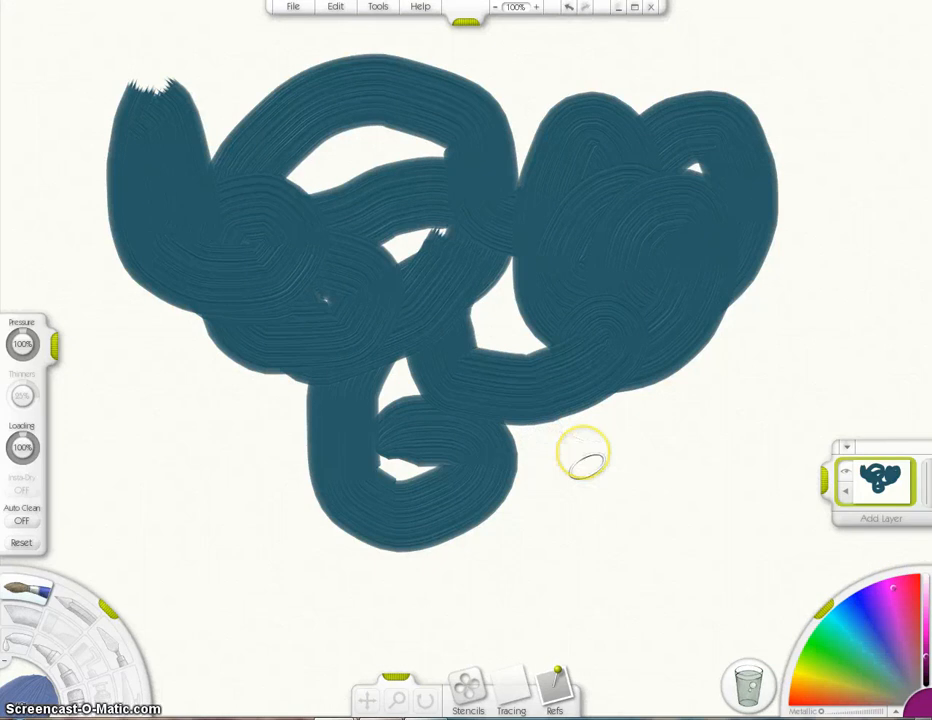
mouse_move(593, 495)
left_mouse_down()
mouse_move(614, 444)
mouse_move(654, 409)
mouse_move(697, 467)
mouse_move(566, 489)
mouse_move(602, 410)
mouse_move(696, 451)
mouse_move(633, 345)
mouse_move(736, 346)
mouse_move(667, 365)
mouse_move(781, 252)
mouse_move(806, 293)
mouse_move(775, 305)
left_mouse_up()
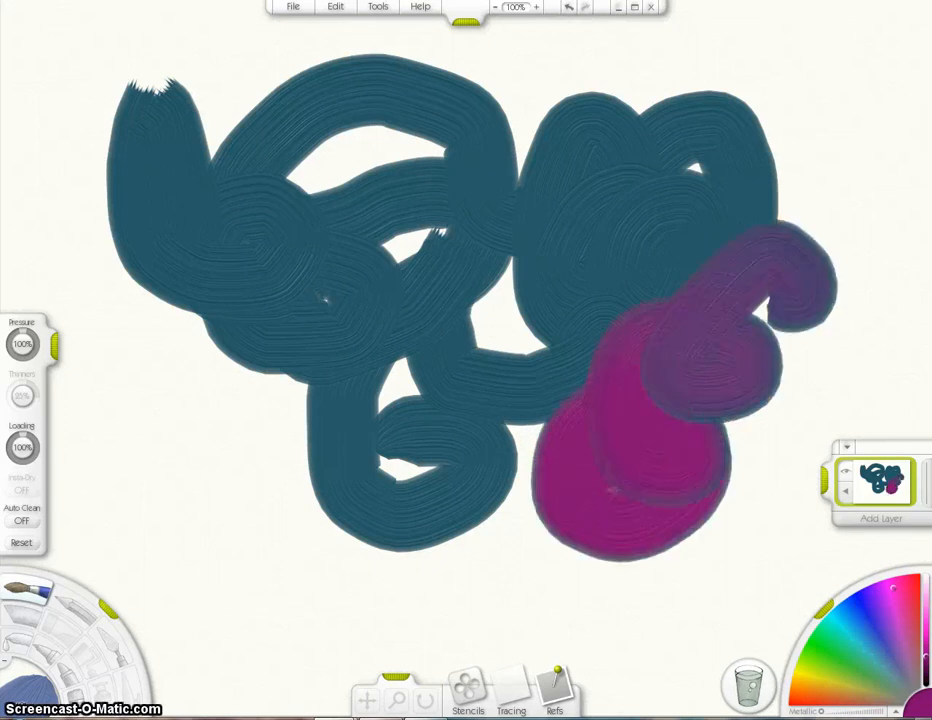
Rinse the brush again and paint a clean magenta band along the canvas bottom and up its right side.
left_click(744, 683)
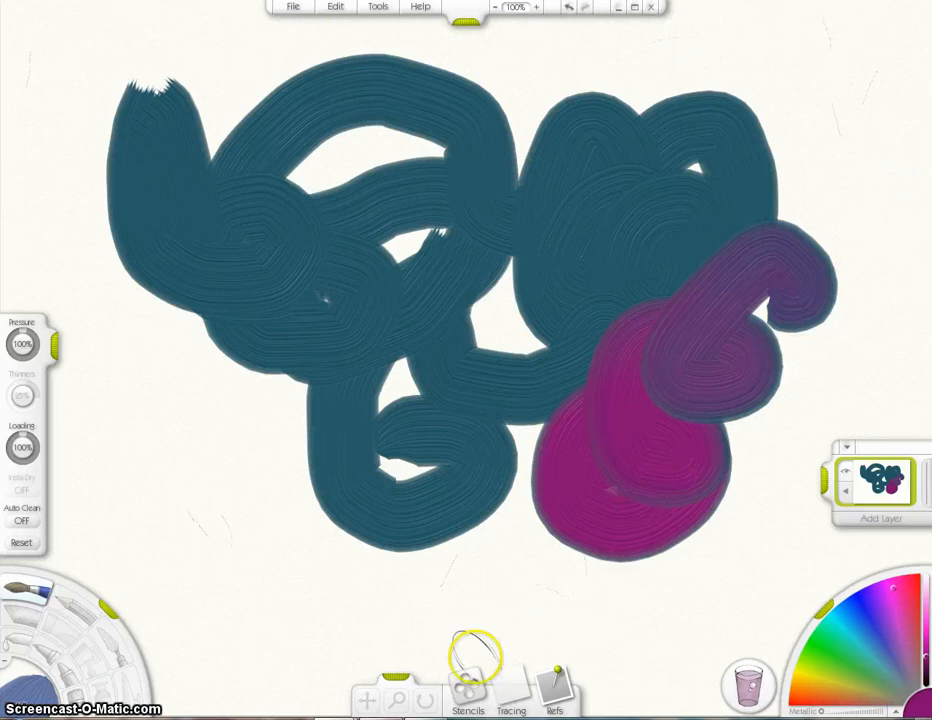
left_click(752, 690)
mouse_move(395, 612)
left_mouse_down()
mouse_move(293, 584)
mouse_move(207, 404)
mouse_move(209, 354)
mouse_move(207, 420)
mouse_move(270, 580)
mouse_move(435, 633)
mouse_move(773, 618)
mouse_move(680, 588)
mouse_move(645, 560)
mouse_move(737, 510)
mouse_move(879, 305)
mouse_move(850, 101)
mouse_move(835, 86)
mouse_move(752, 70)
mouse_move(718, 75)
mouse_move(720, 65)
mouse_move(850, 74)
mouse_move(838, 137)
left_mouse_up()
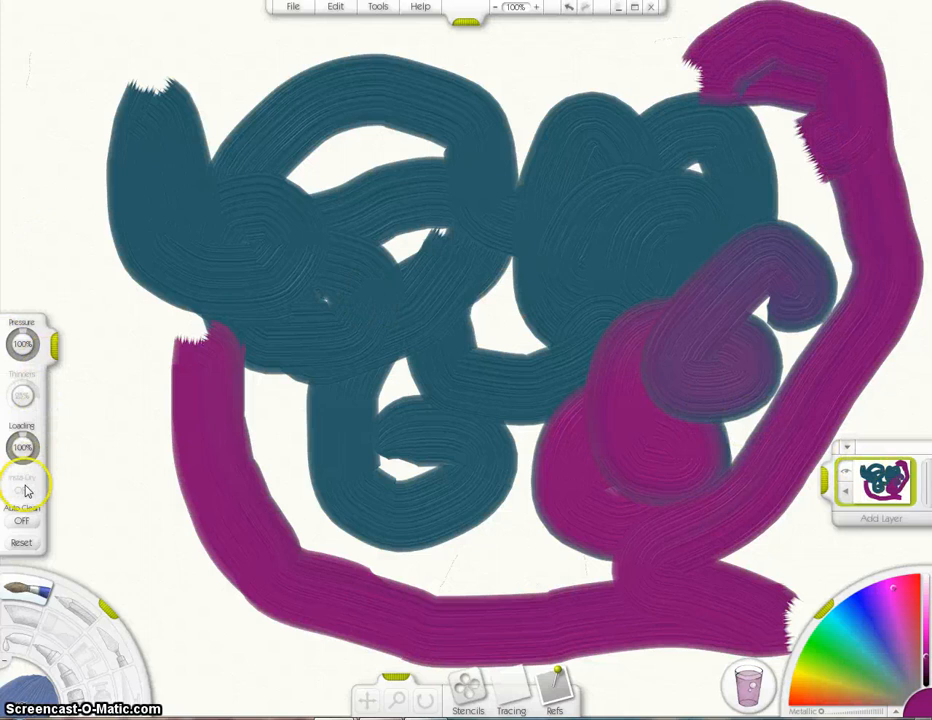
Clear all paint from the layer.
left_click(845, 448)
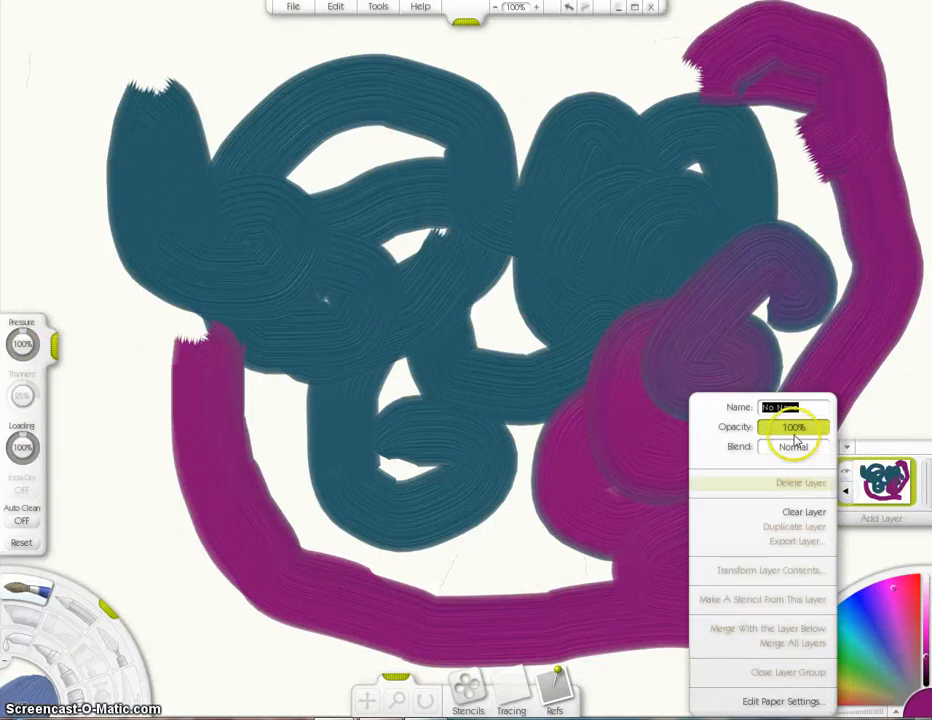
left_click(800, 515)
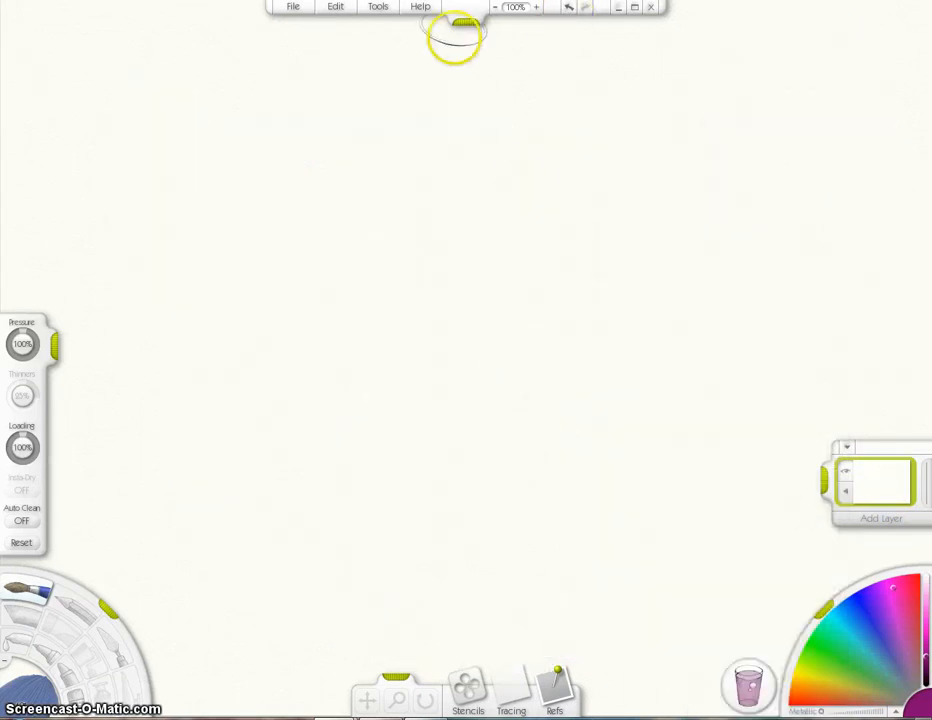
Switch the colour selector to the HL / S Picker.
left_click(378, 7)
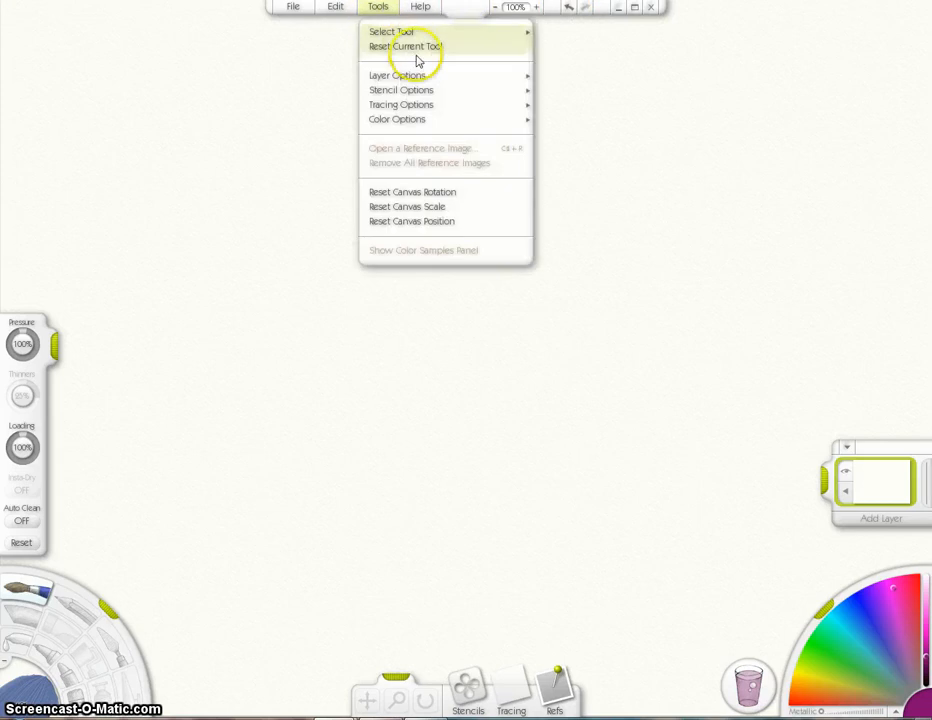
mouse_move(416, 119)
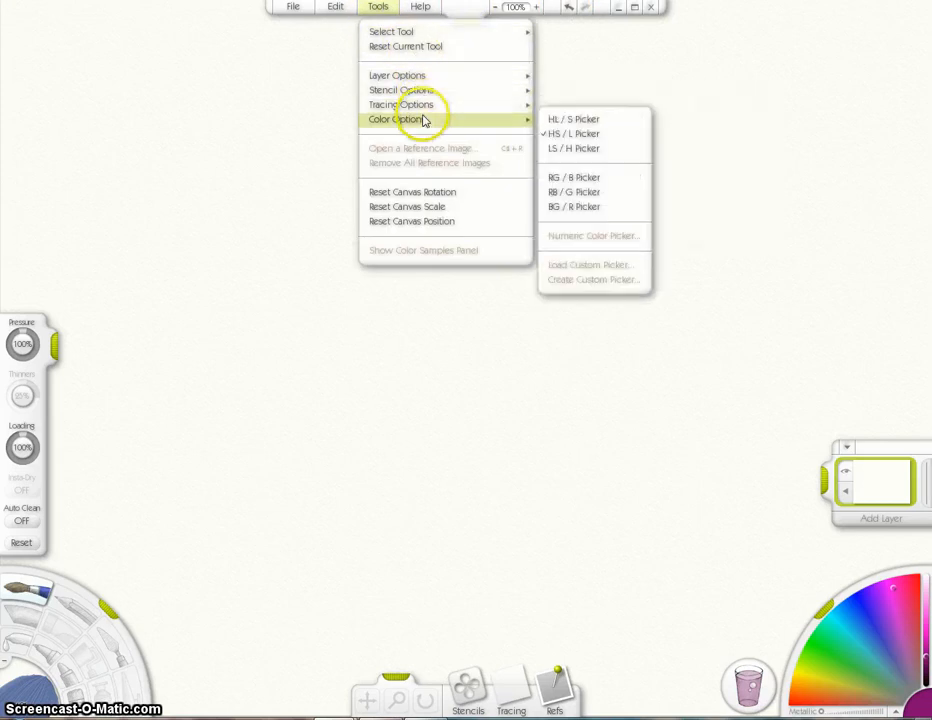
left_click(587, 120)
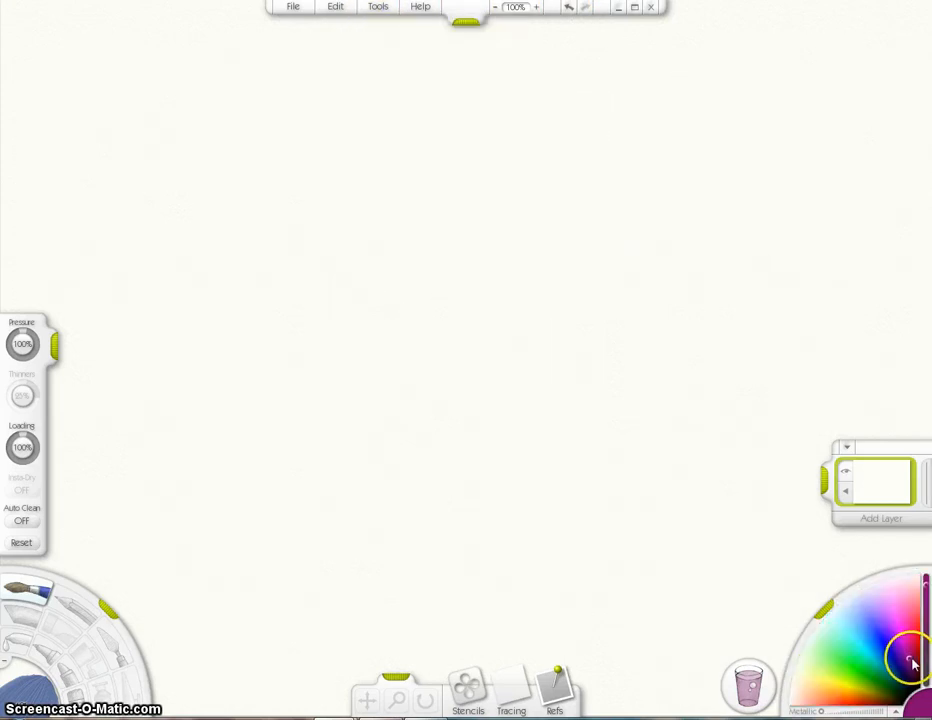
Choose a bright light blue and paint a filled round blob in the middle of the canvas.
left_click_drag(911, 660, 883, 653)
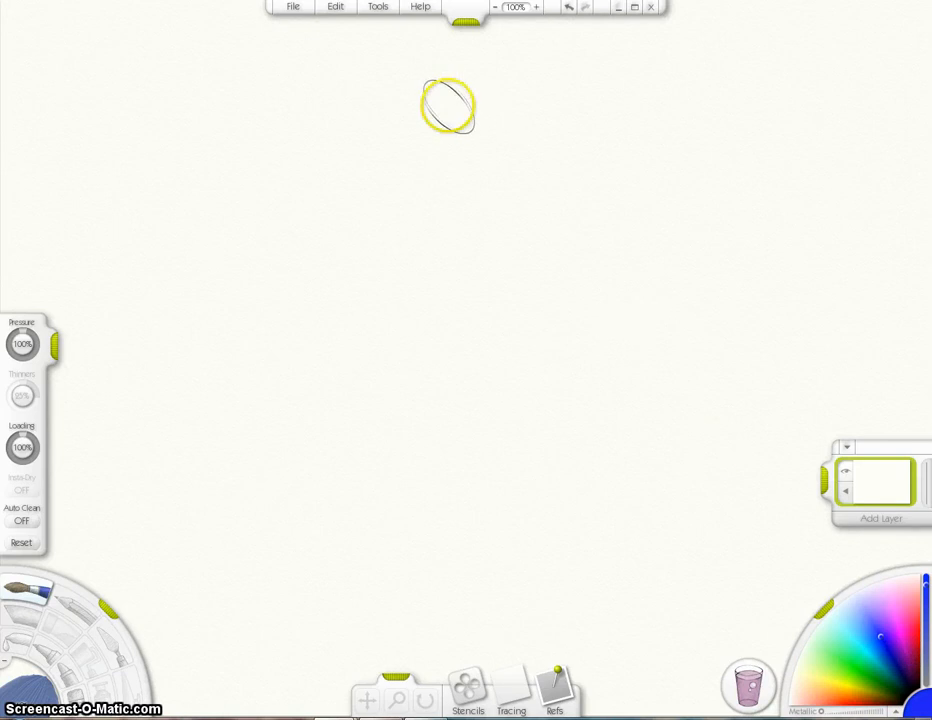
left_click(448, 105)
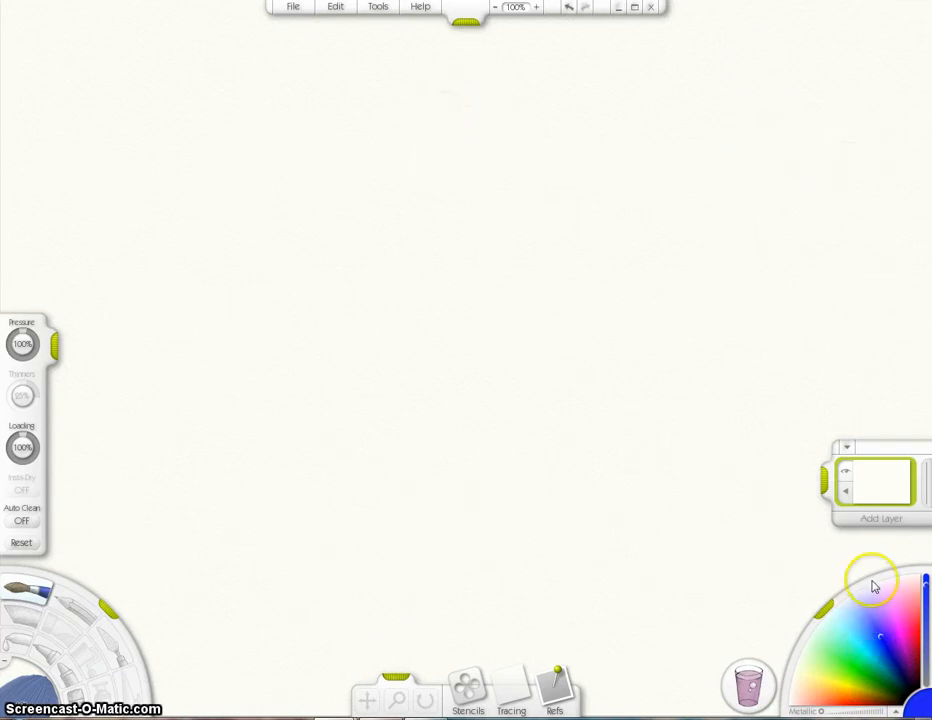
left_click(883, 641)
mouse_move(883, 641)
left_mouse_down()
mouse_move(906, 686)
mouse_move(872, 685)
mouse_move(882, 700)
mouse_move(849, 698)
left_mouse_up()
left_click(883, 646)
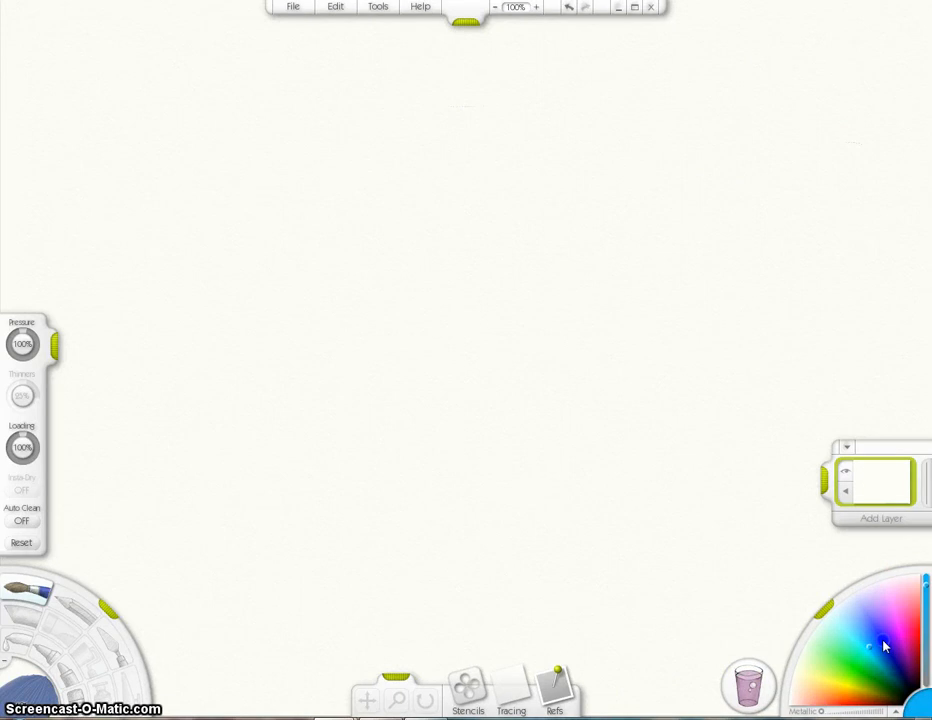
mouse_move(545, 314)
left_mouse_down()
mouse_move(452, 386)
mouse_move(509, 205)
mouse_move(581, 256)
mouse_move(464, 351)
mouse_move(380, 275)
mouse_move(542, 211)
mouse_move(501, 311)
mouse_move(475, 262)
left_mouse_up()
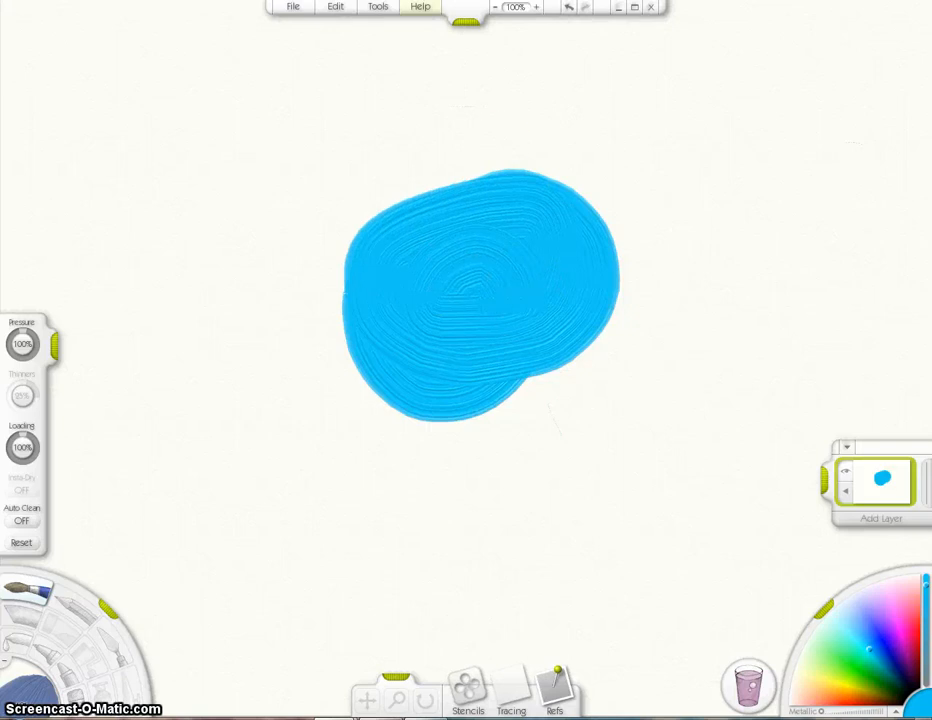
Switch the colour selector to the HS / L Picker.
left_click(378, 7)
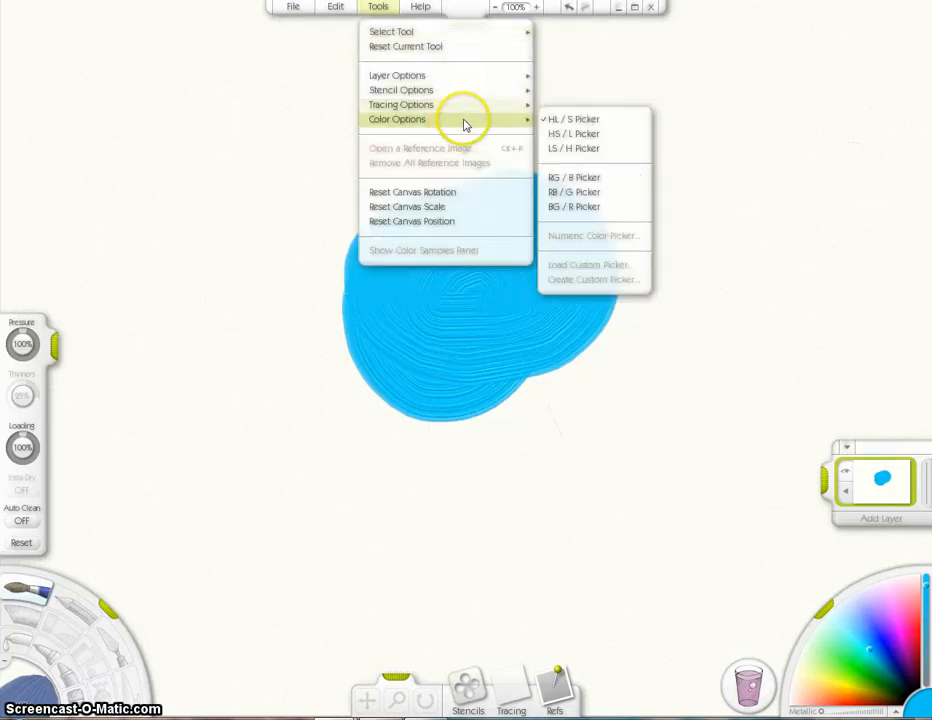
mouse_move(493, 121)
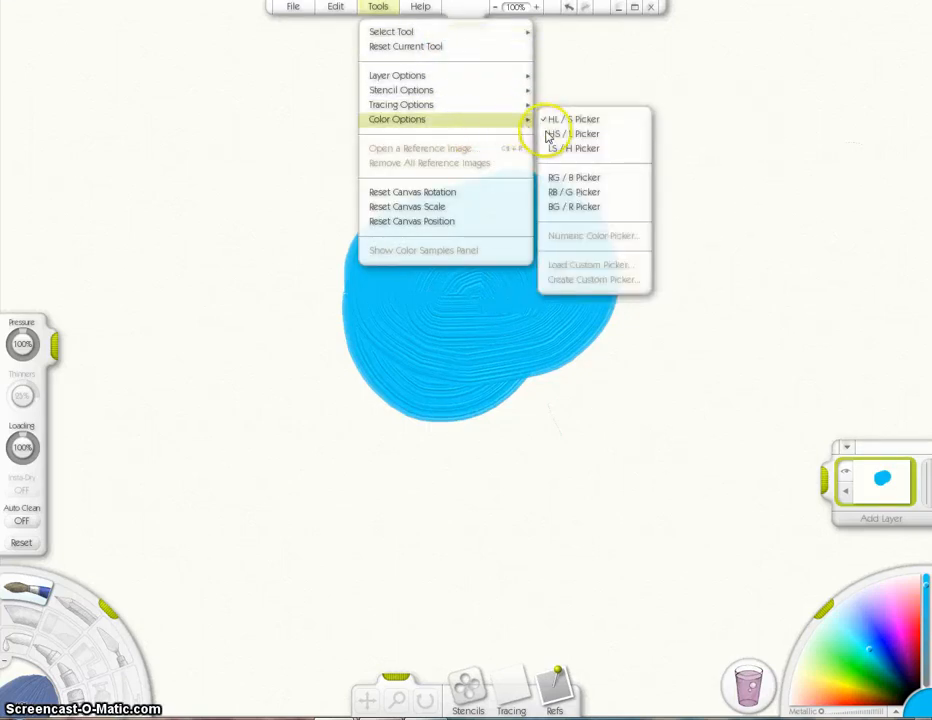
left_click(552, 133)
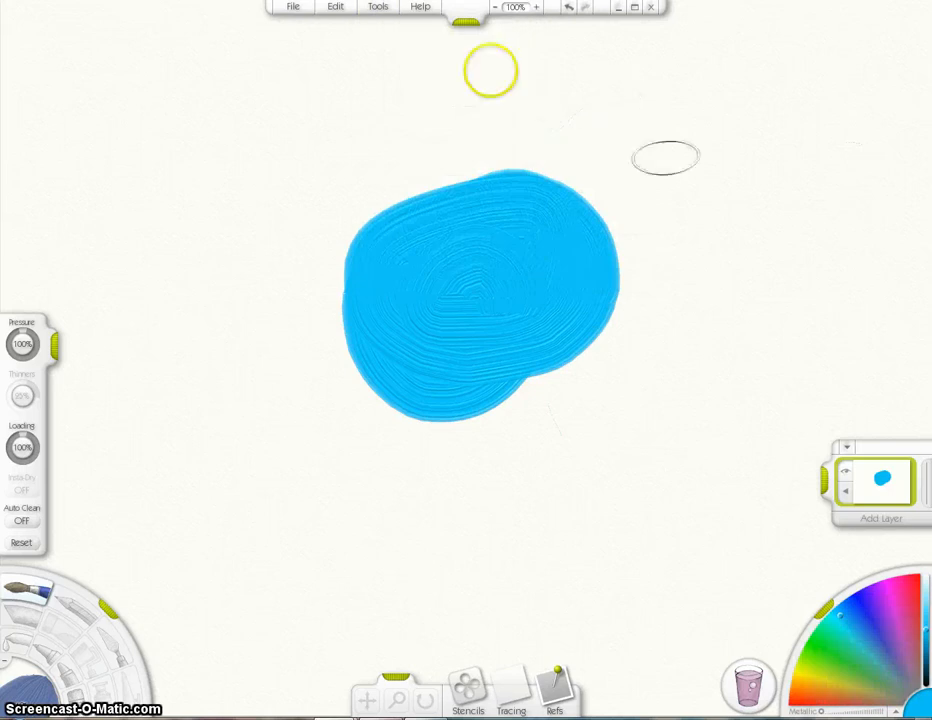
Switch the colour selector to the LS / H Picker.
left_click(378, 7)
mouse_move(408, 118)
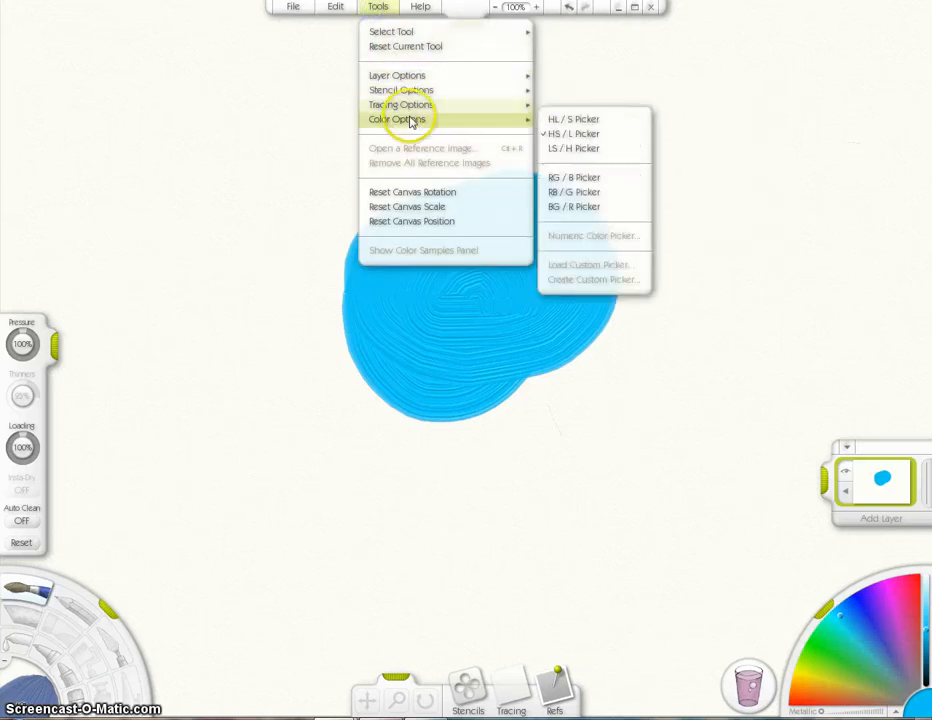
left_click(560, 150)
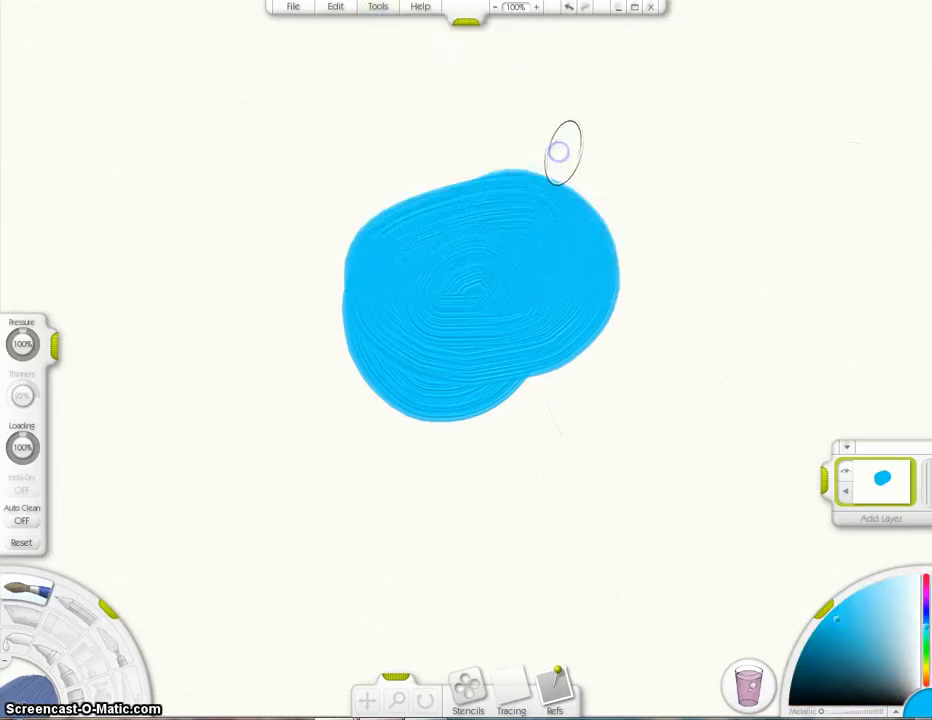
Change the hue to pink, choose a bright shade and paint a looping pink patch left of the blue blob.
mouse_move(837, 620)
left_mouse_down()
mouse_move(838, 657)
mouse_move(819, 697)
mouse_move(816, 683)
left_mouse_up()
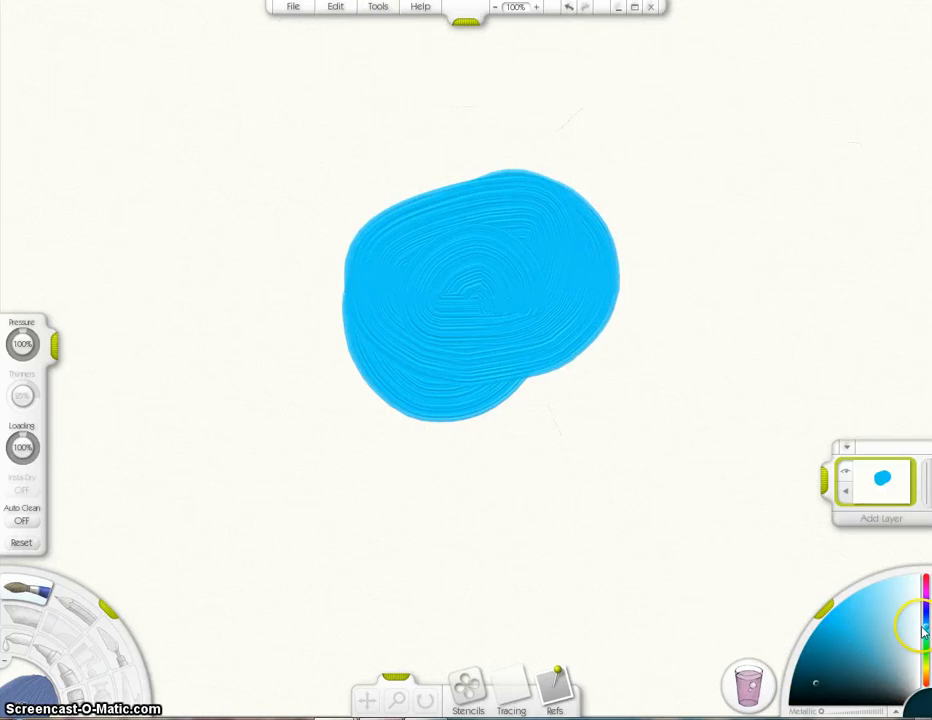
mouse_move(926, 626)
left_mouse_down()
mouse_move(926, 676)
mouse_move(926, 589)
left_mouse_up()
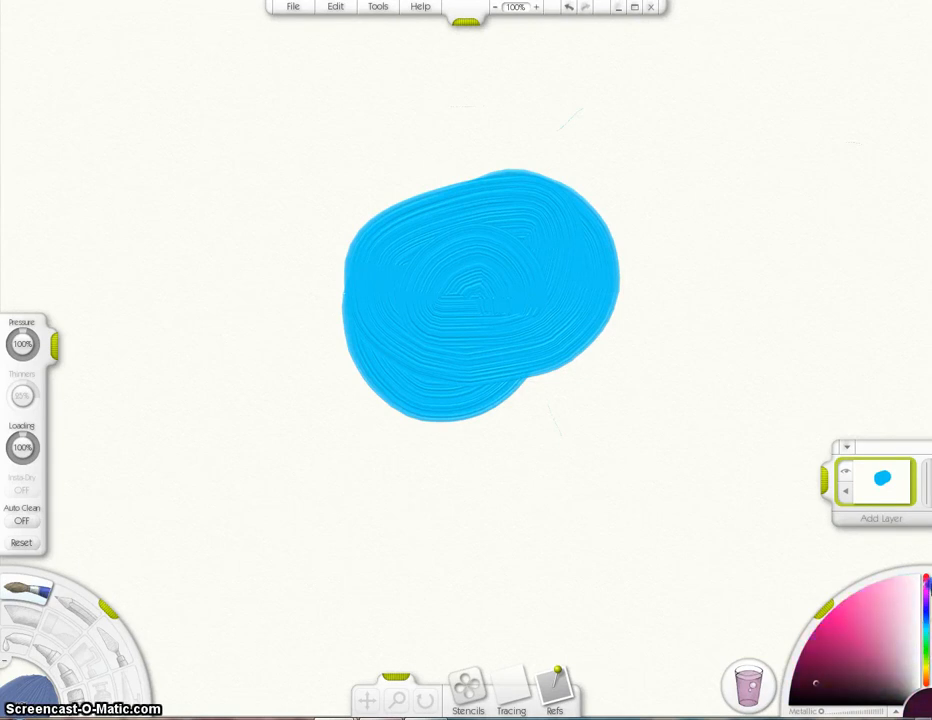
left_click_drag(842, 681, 818, 688)
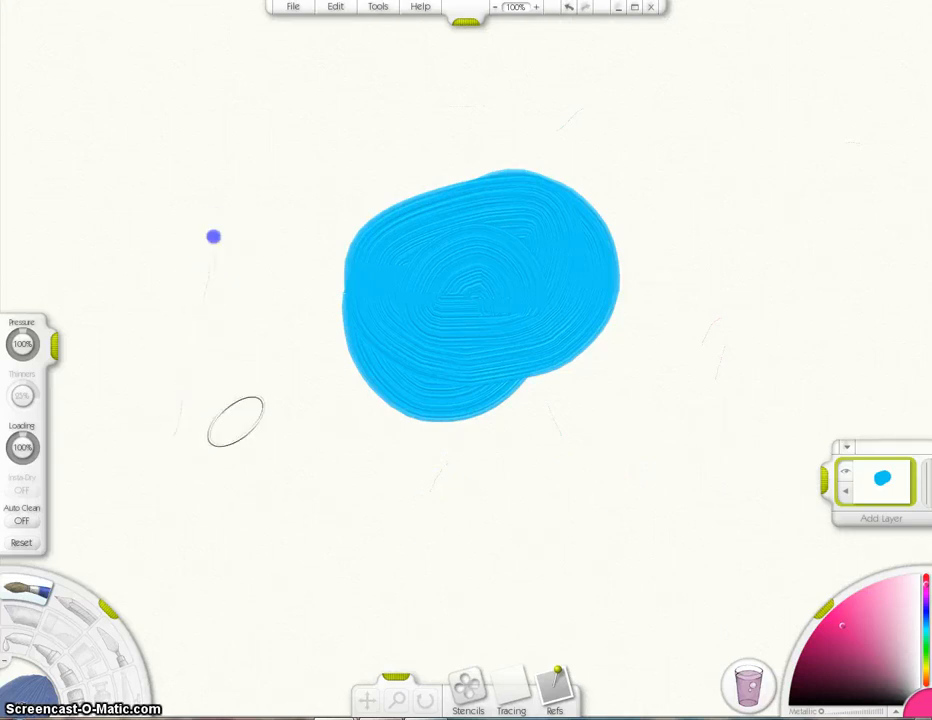
mouse_move(233, 408)
left_mouse_down()
mouse_move(234, 295)
mouse_move(276, 153)
mouse_move(321, 133)
mouse_move(318, 174)
mouse_move(233, 213)
mouse_move(171, 225)
mouse_move(187, 144)
mouse_move(258, 190)
mouse_move(212, 304)
mouse_move(161, 318)
mouse_move(193, 374)
mouse_move(160, 365)
left_mouse_up()
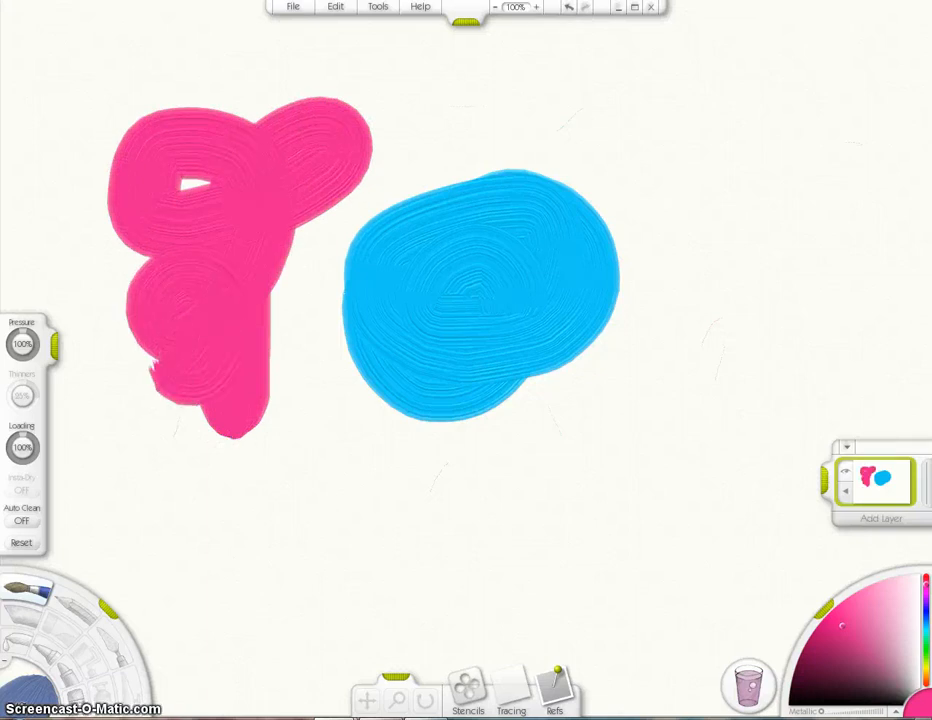
Switch the colour selector to the RG / B Picker.
left_click(384, 7)
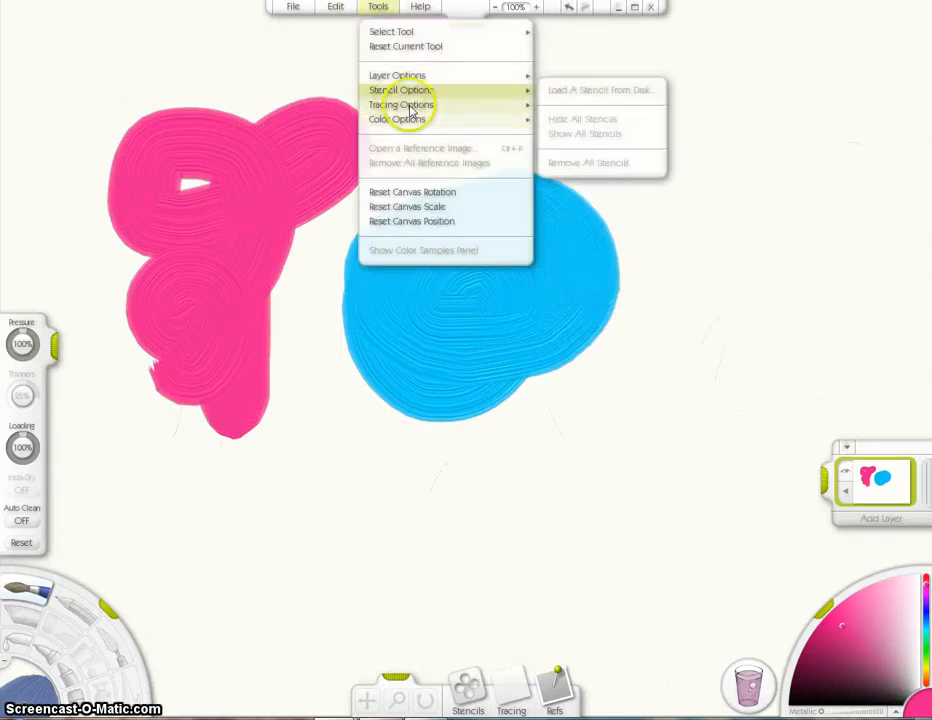
mouse_move(488, 121)
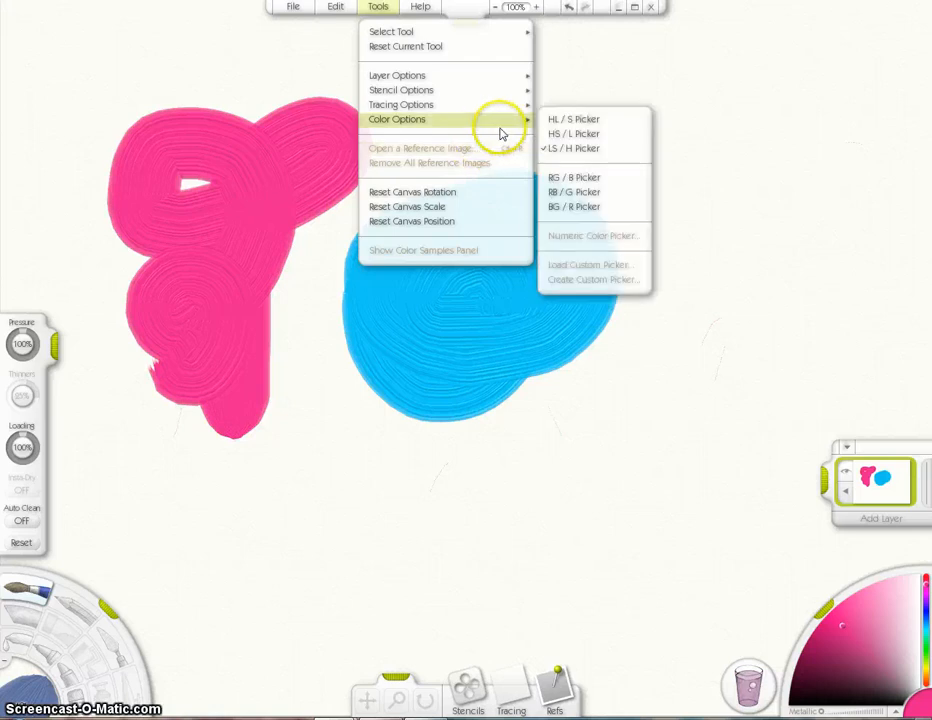
left_click(570, 178)
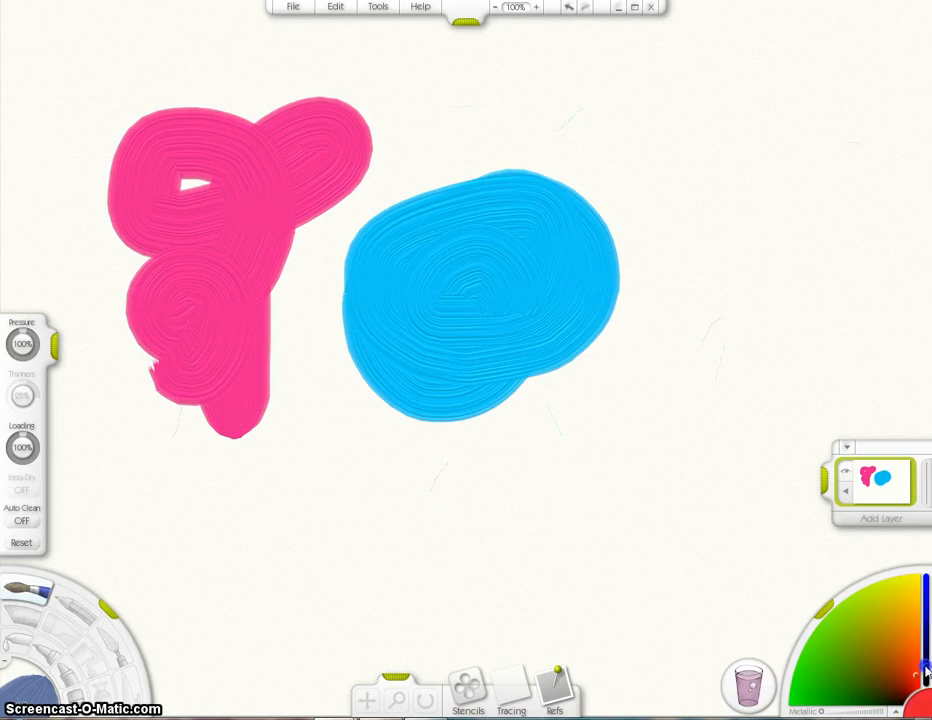
Adjust the blue level, choose a bright green and paint a tall green patch right of the blue blob.
left_click_drag(924, 682, 924, 643)
mouse_move(902, 688)
left_mouse_down()
mouse_move(912, 671)
mouse_move(898, 661)
left_mouse_up()
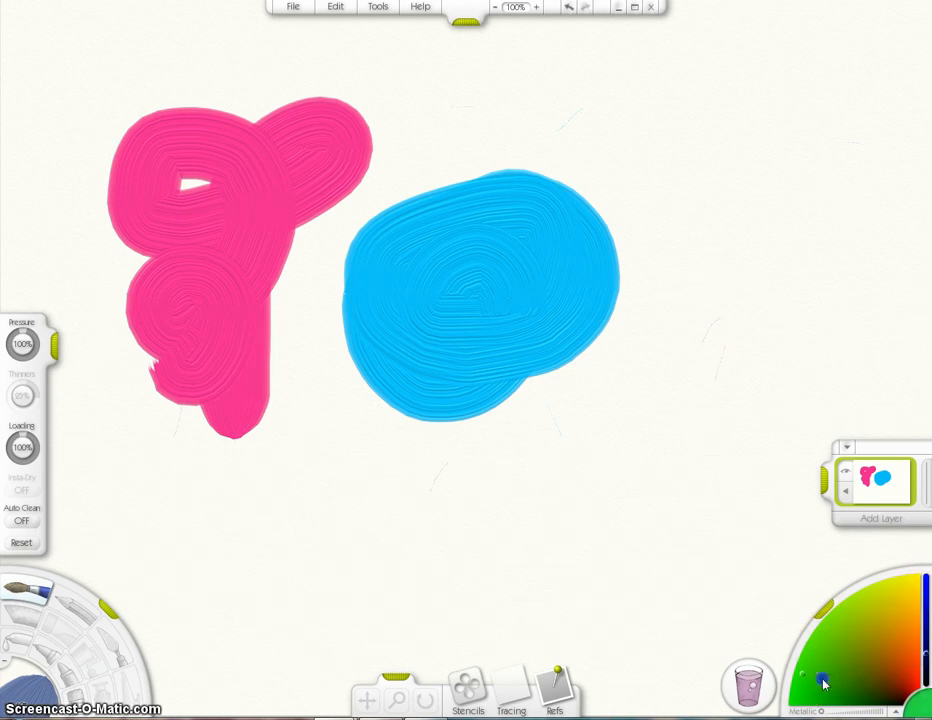
mouse_move(641, 137)
left_mouse_down()
mouse_move(668, 118)
mouse_move(760, 216)
mouse_move(728, 280)
mouse_move(666, 203)
mouse_move(720, 125)
mouse_move(742, 305)
mouse_move(675, 318)
mouse_move(726, 231)
mouse_move(705, 410)
left_mouse_up()
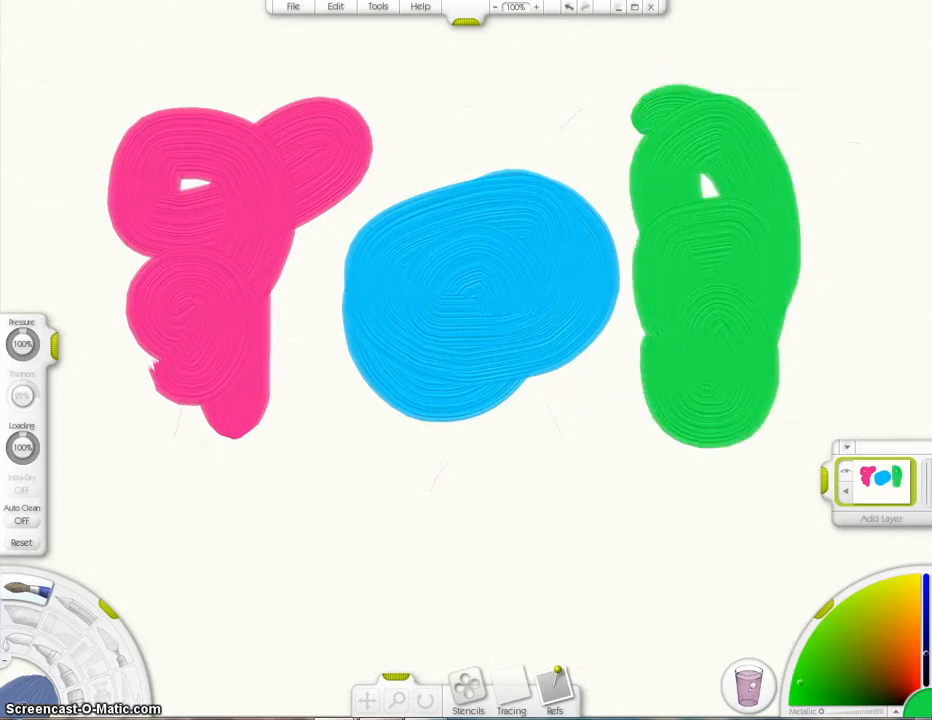
Switch the colour selector to the RB / G Picker.
left_click(378, 8)
mouse_move(476, 125)
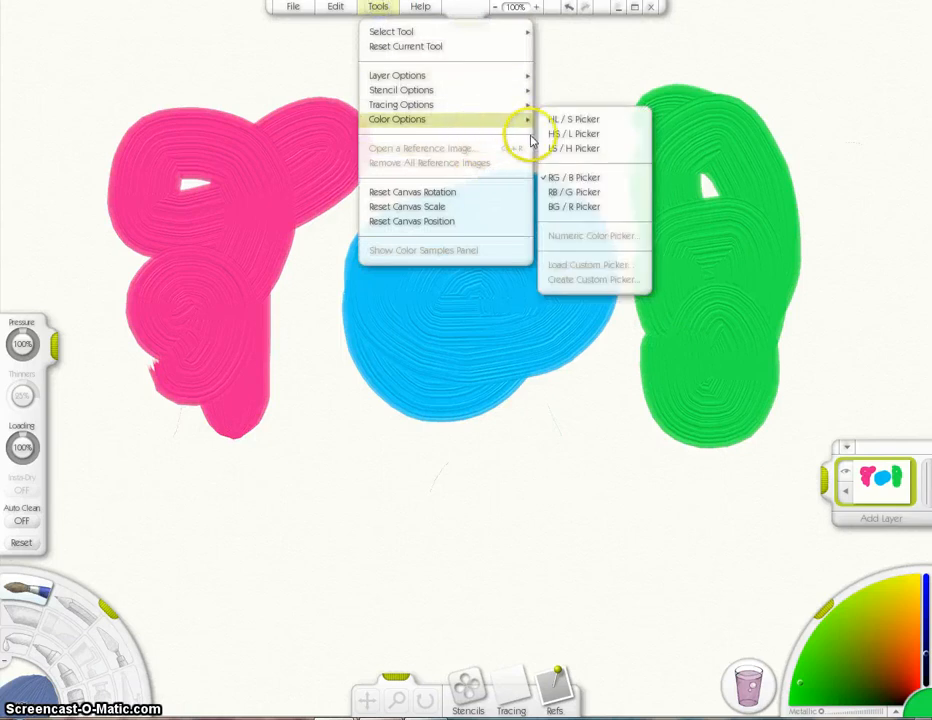
left_click(575, 192)
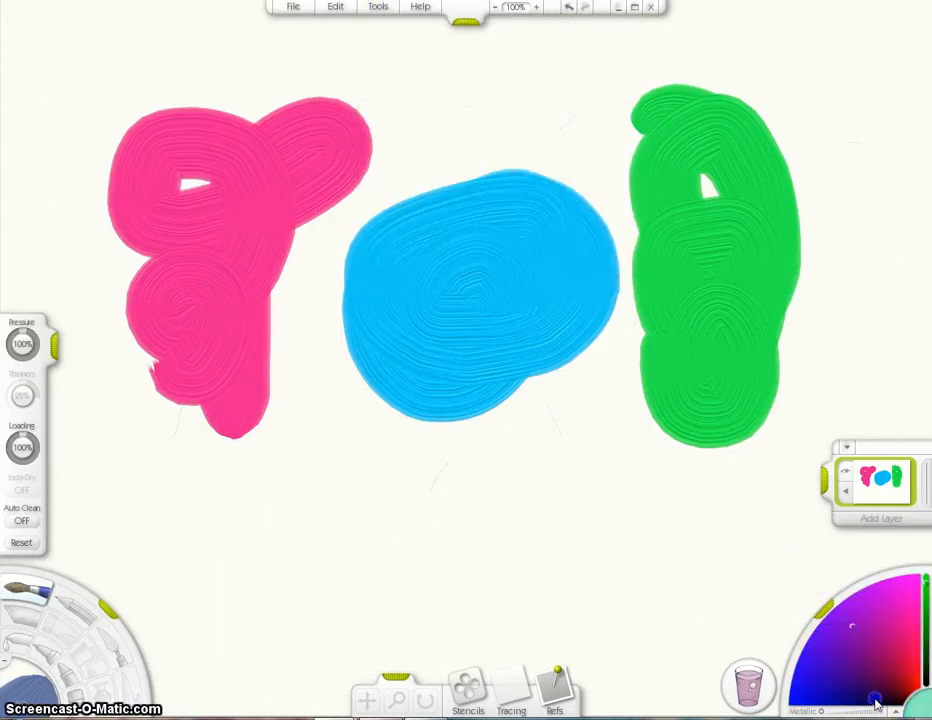
Adjust the green level, choose a light purple and paint a wide looping purple patch below the blue blob.
left_click(926, 590)
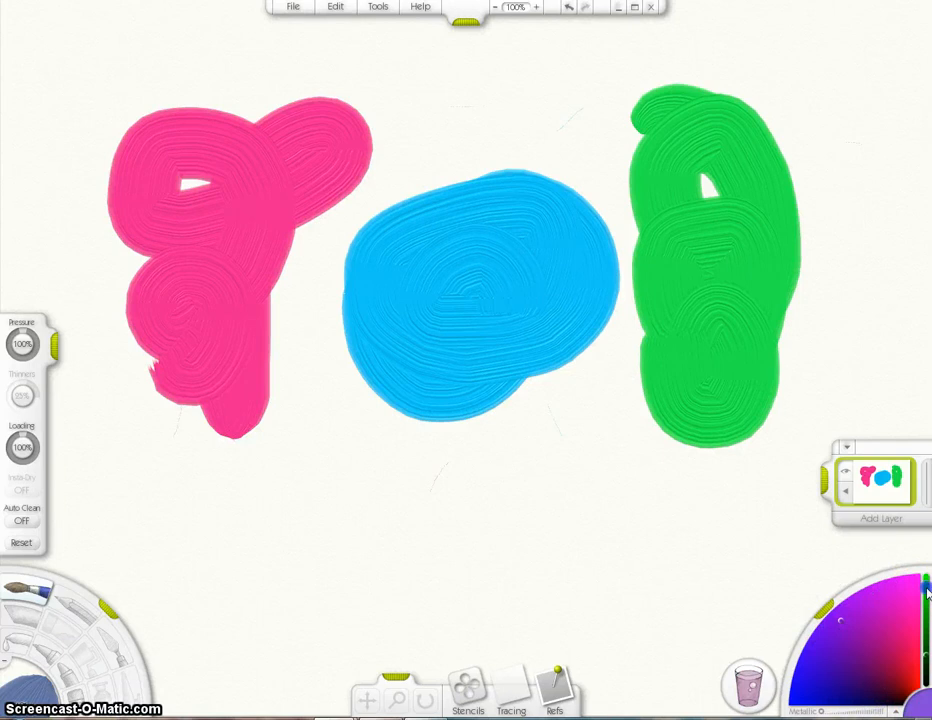
left_click_drag(926, 590, 926, 638)
left_click_drag(843, 619, 912, 678)
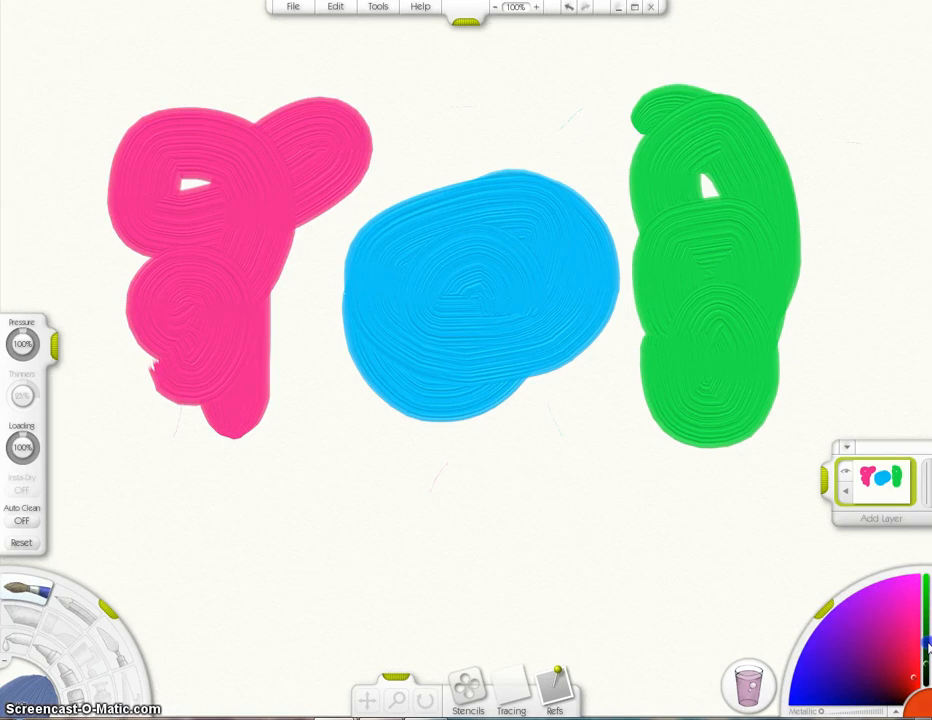
left_click_drag(903, 692, 913, 681)
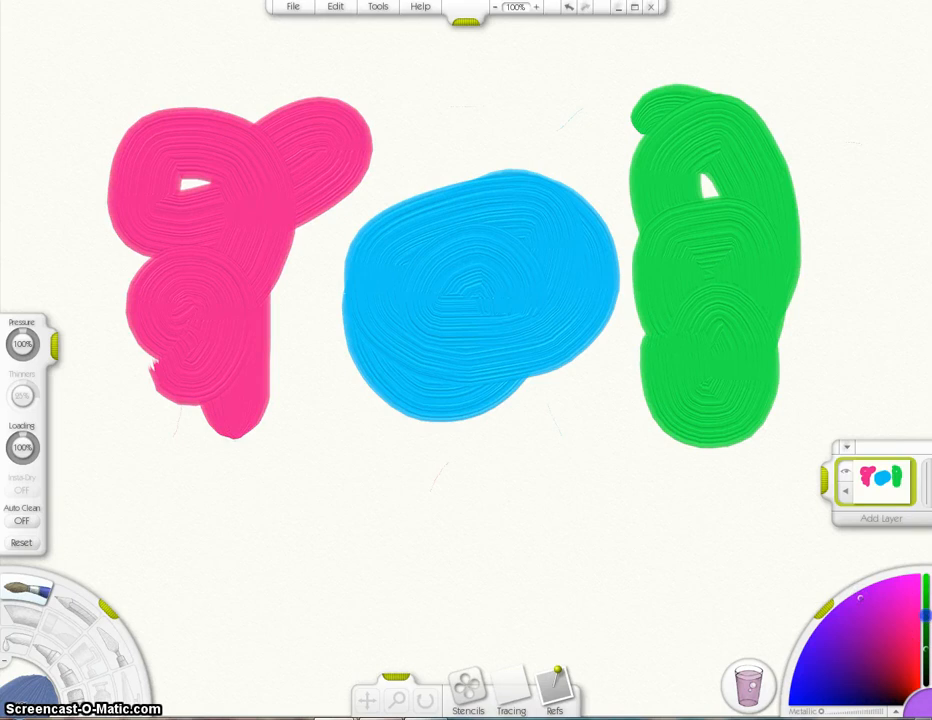
mouse_move(395, 520)
left_mouse_down()
mouse_move(463, 489)
mouse_move(361, 539)
mouse_move(392, 489)
mouse_move(320, 564)
mouse_move(251, 504)
mouse_move(303, 549)
mouse_move(427, 569)
mouse_move(408, 530)
left_mouse_up()
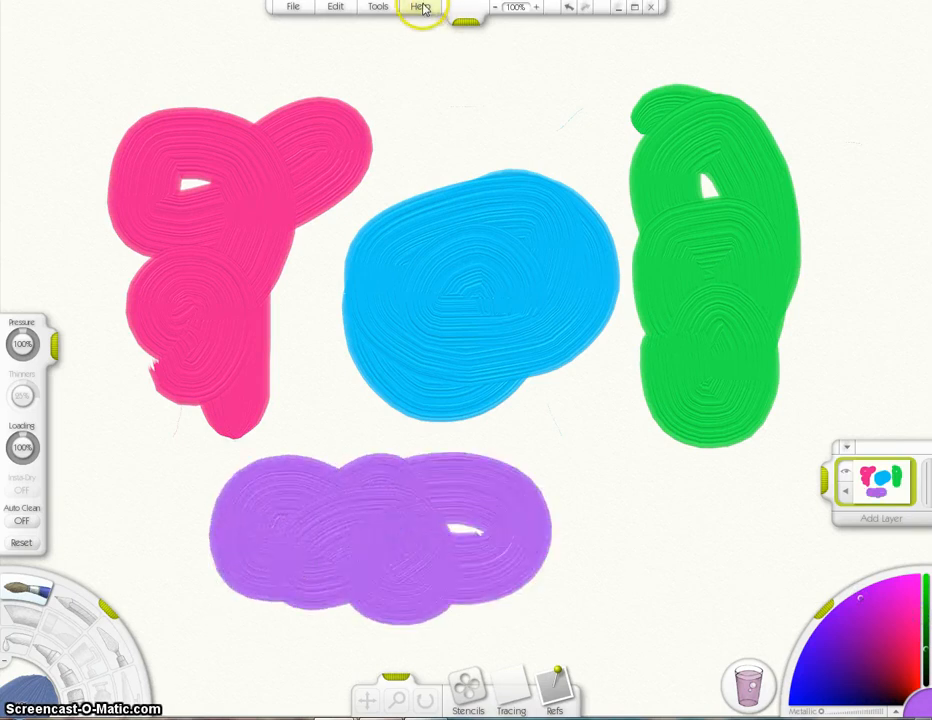
Switch the colour selector to the BG / R Picker and paint a round pink patch above the blue blob.
left_click(380, 8)
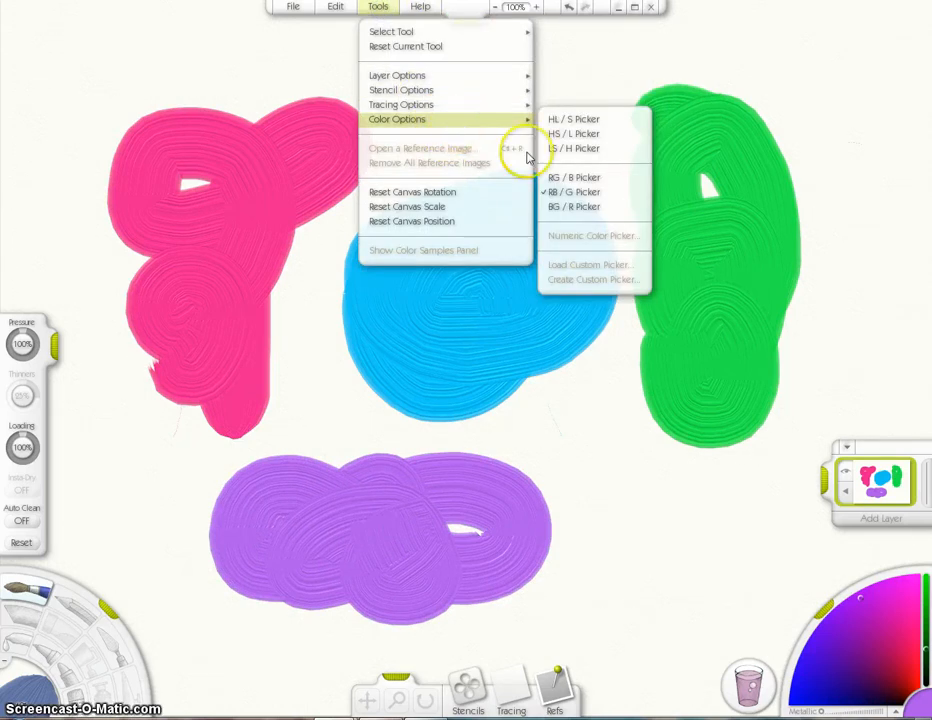
mouse_move(522, 121)
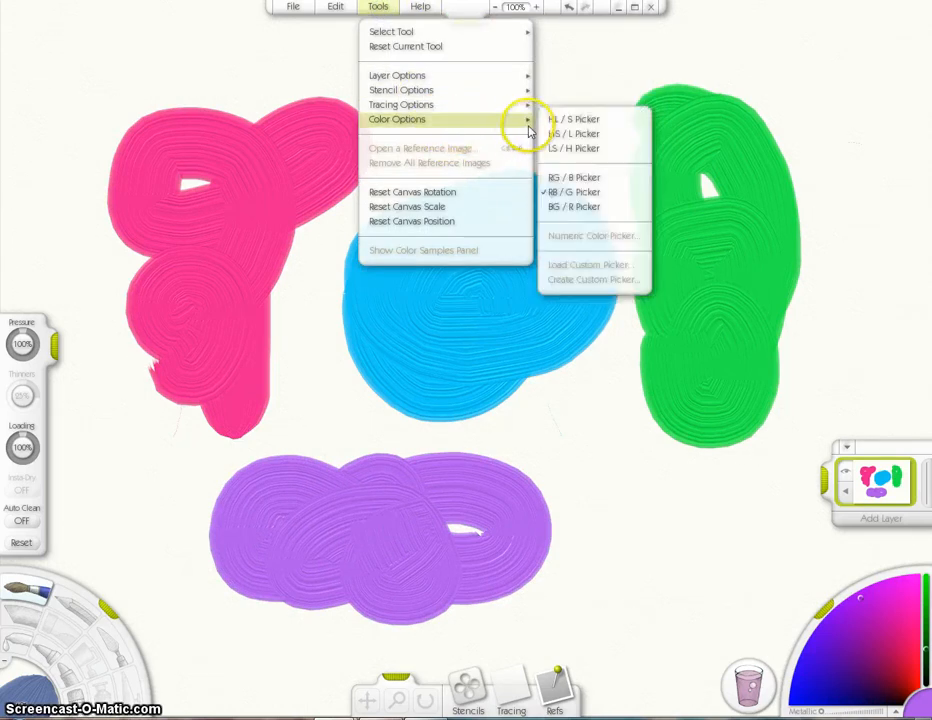
left_click(566, 206)
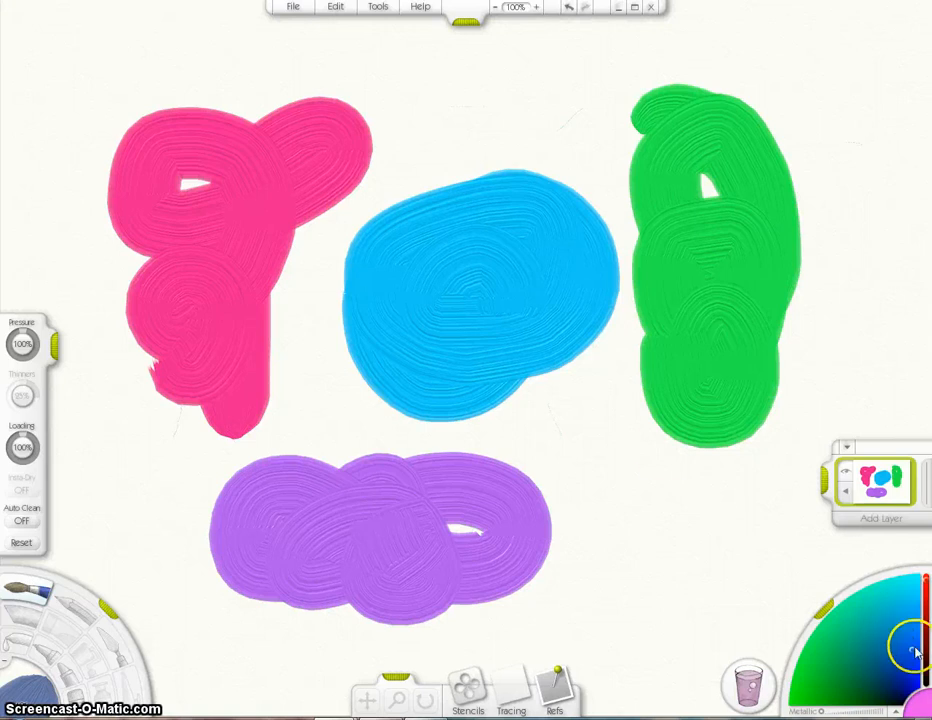
mouse_move(474, 79)
left_mouse_down()
mouse_move(561, 82)
mouse_move(482, 157)
mouse_move(474, 79)
left_mouse_up()
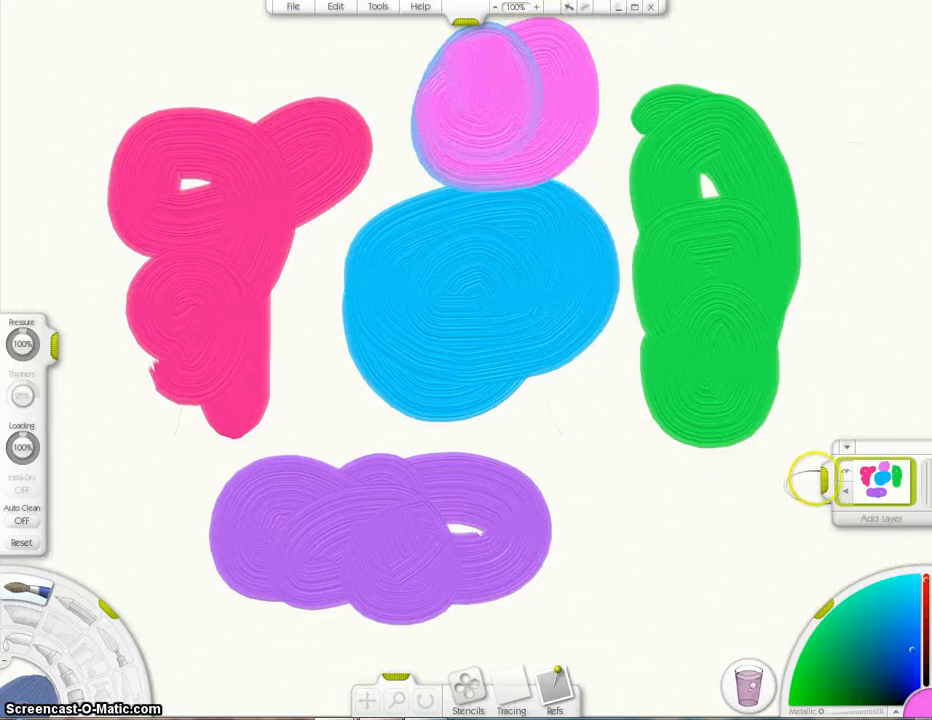
Clear all paint from the layer and select the Palette Knife.
left_click(875, 478)
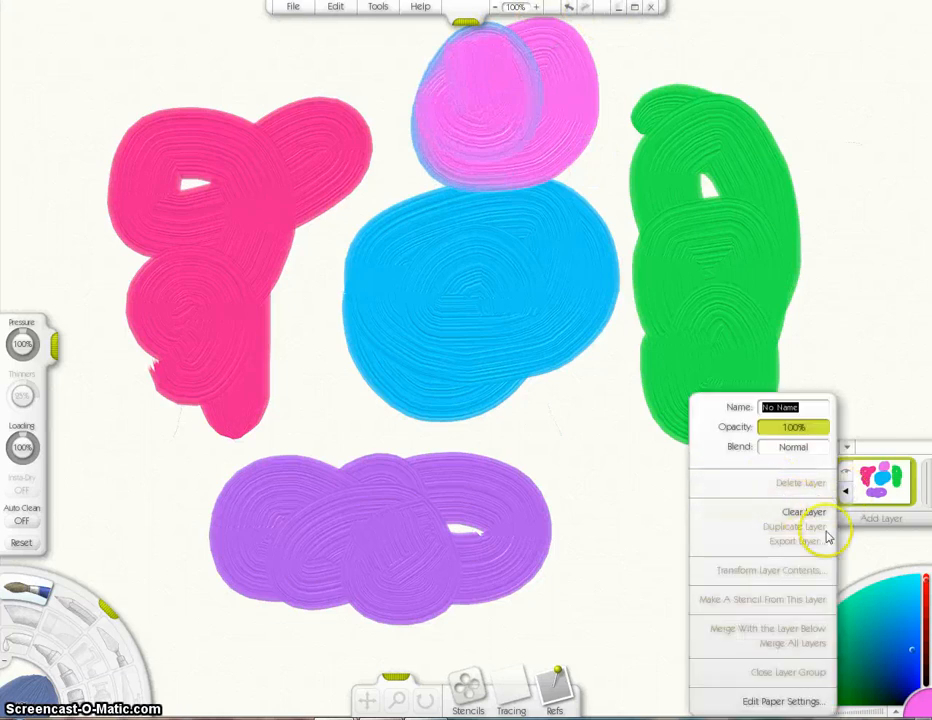
left_click(803, 514)
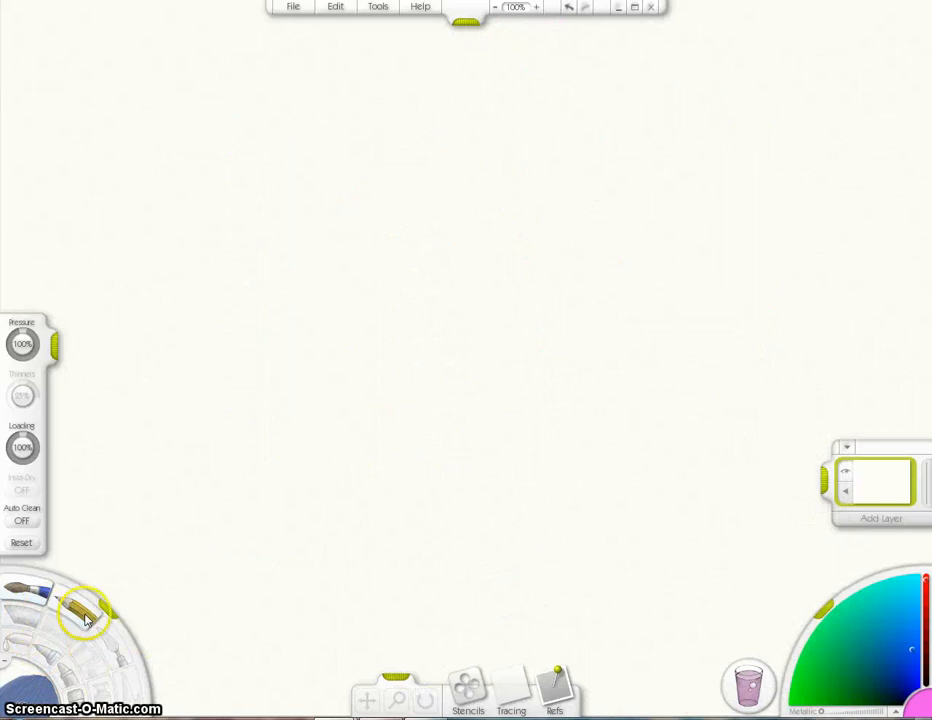
left_click(107, 636)
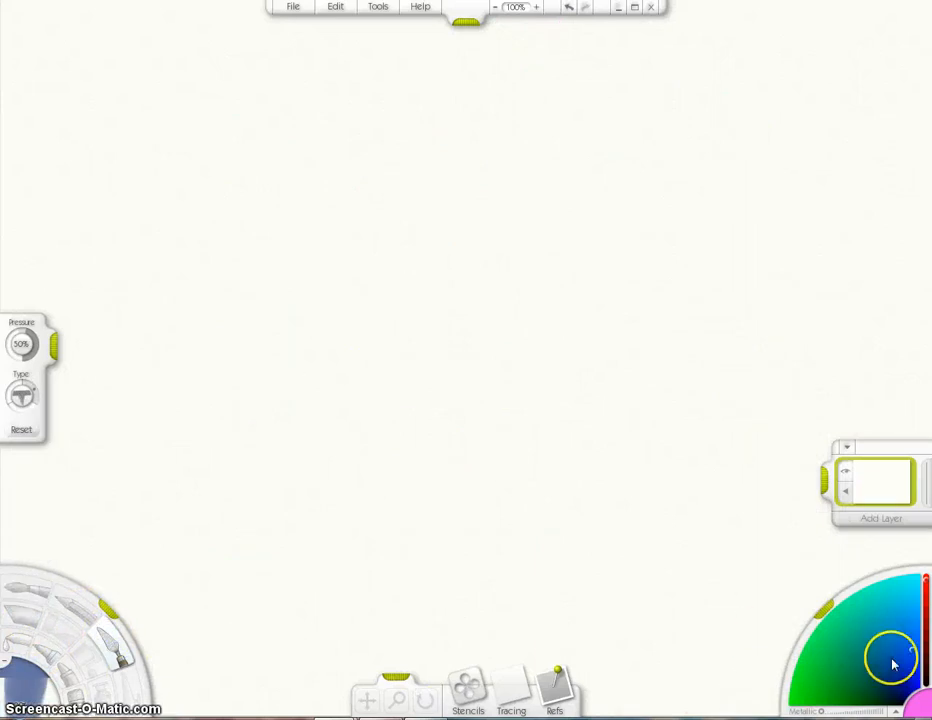
Choose a light salmon colour and switch the colour selector to the LS / H Picker.
left_click_drag(893, 665, 913, 655)
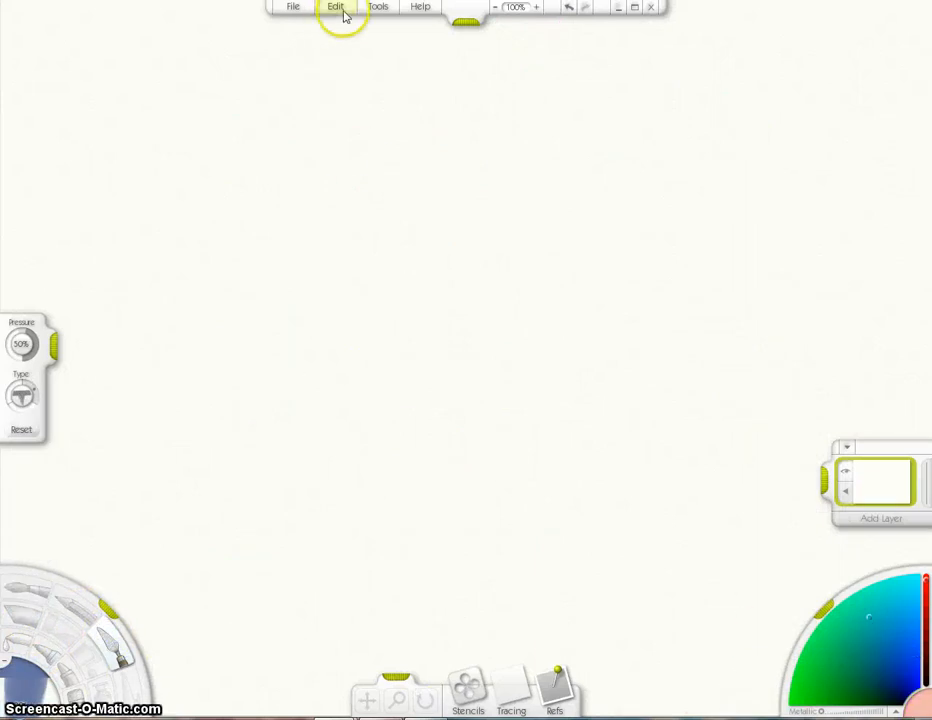
left_click(378, 7)
mouse_move(476, 124)
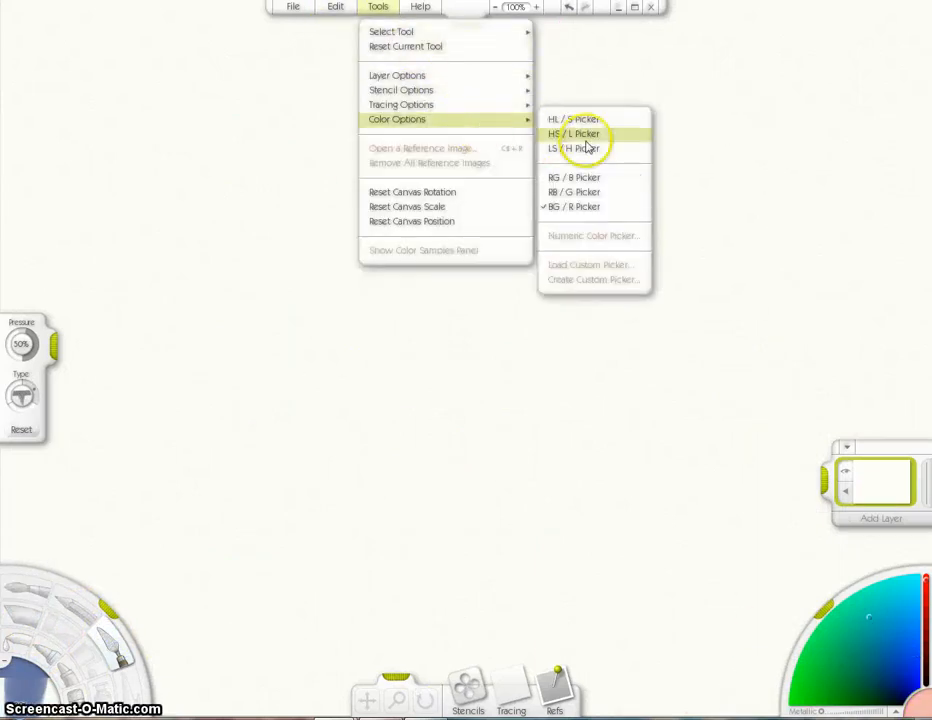
left_click(586, 147)
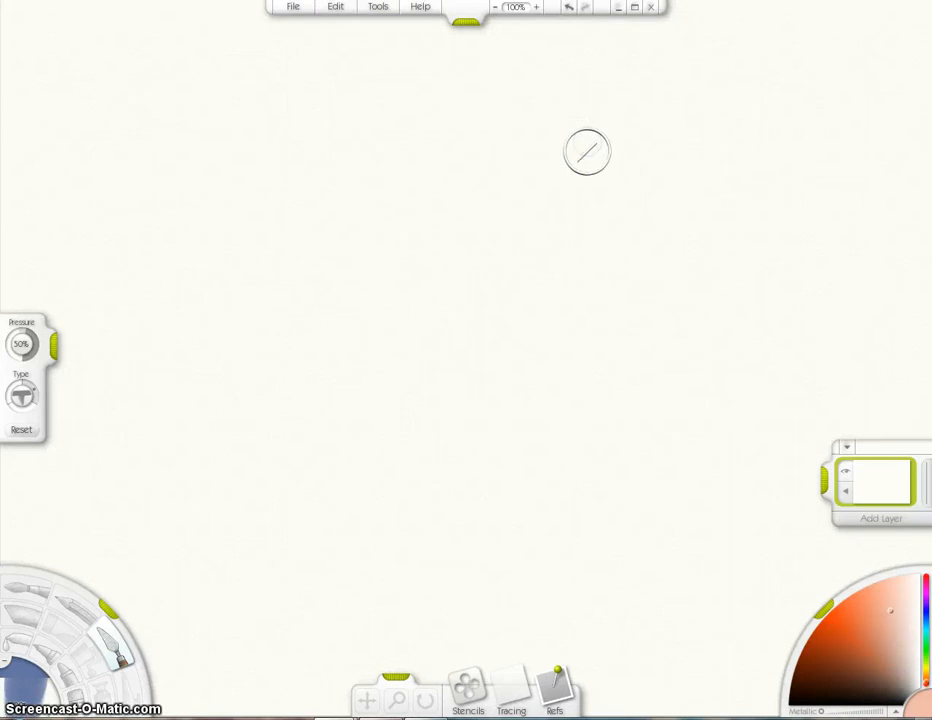
Switch the colour selector to the HS / L Picker.
left_click(384, 8)
mouse_move(497, 121)
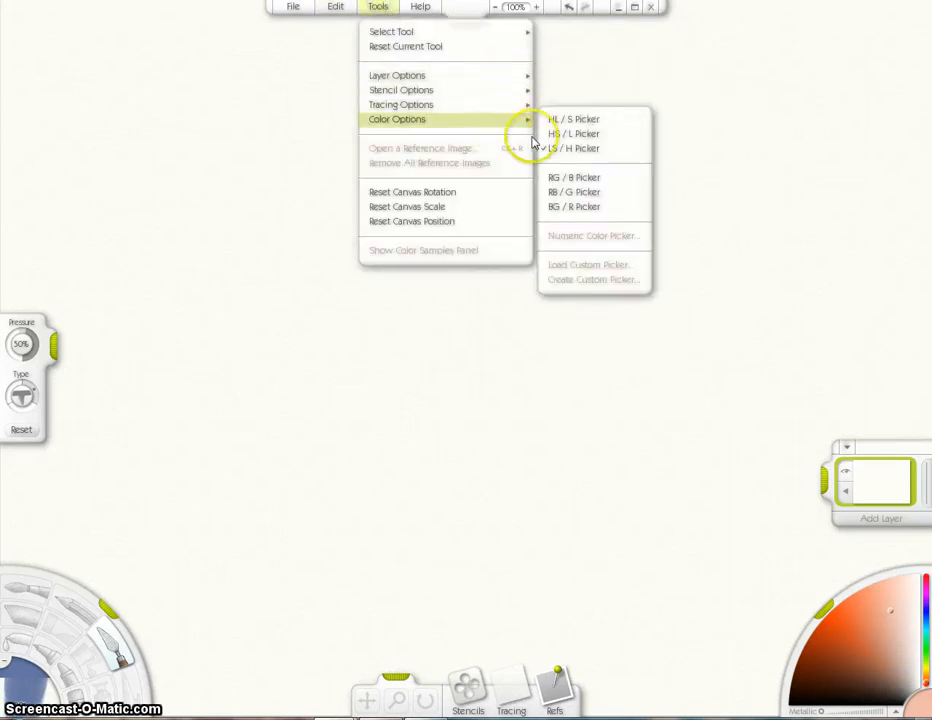
left_click(553, 135)
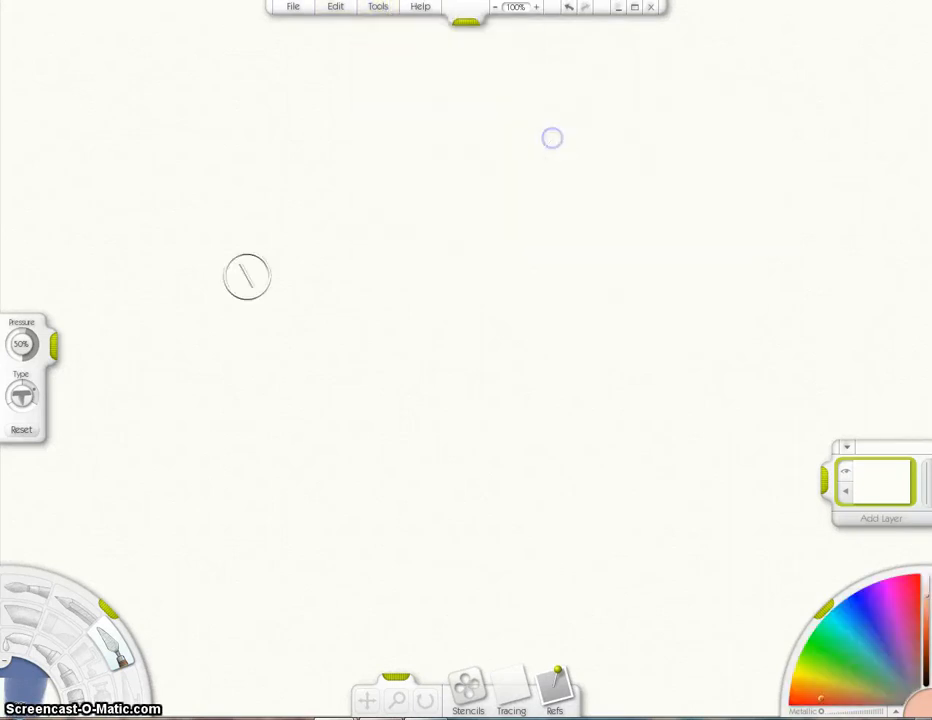
With the oil brush, choose a dark orange-red and dab four separate marks across the upper-left and middle canvas.
left_click(19, 593)
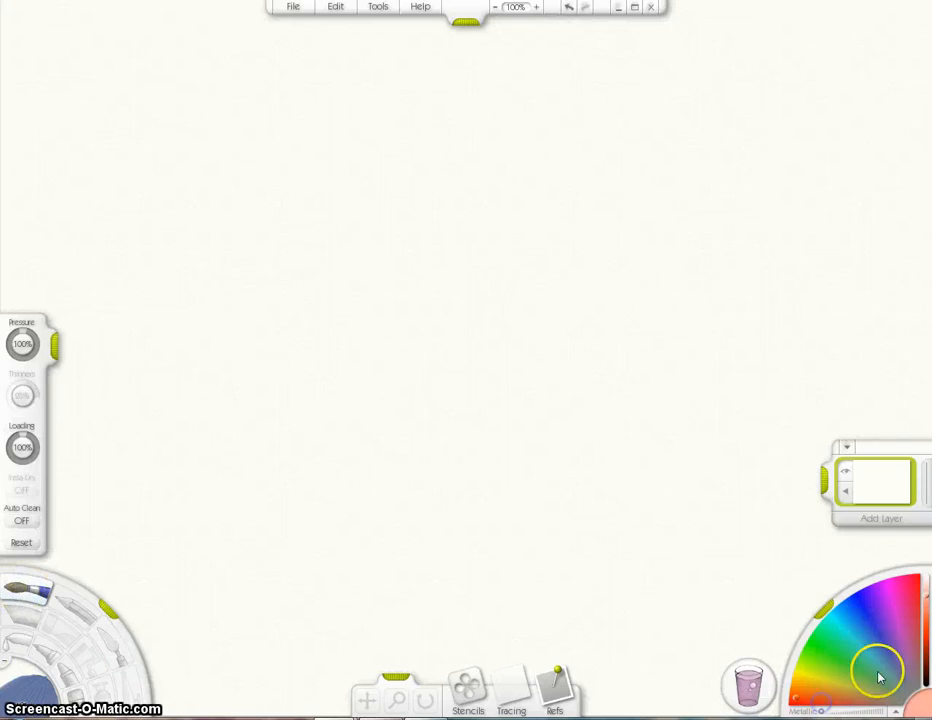
left_click_drag(880, 678, 916, 598)
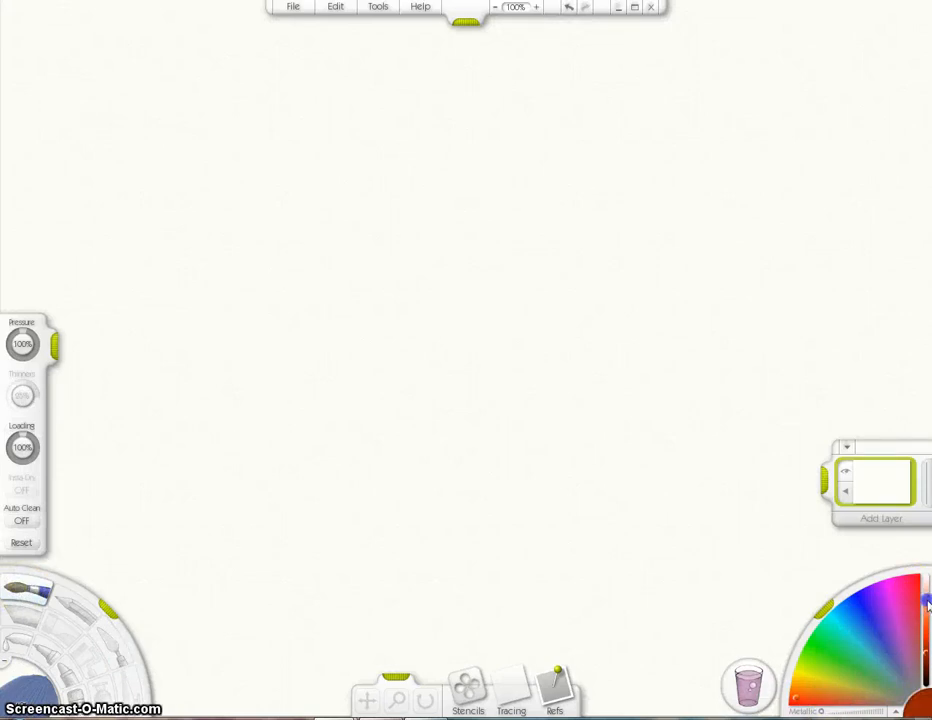
mouse_move(164, 254)
left_mouse_down()
mouse_move(195, 243)
mouse_move(200, 256)
left_mouse_up()
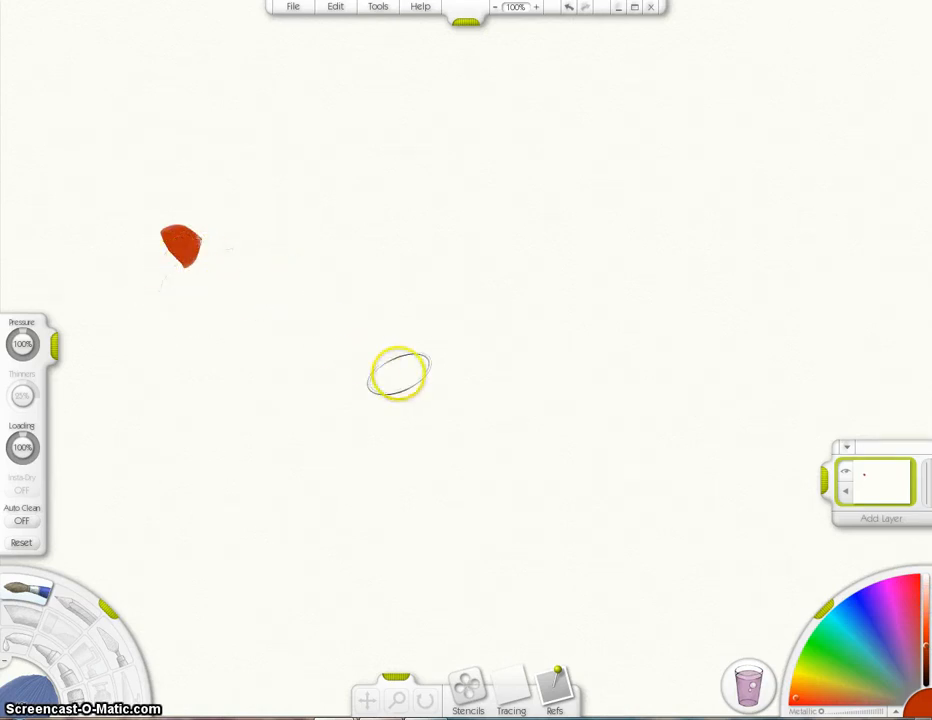
left_click(318, 315)
left_click(350, 389)
left_click(462, 282)
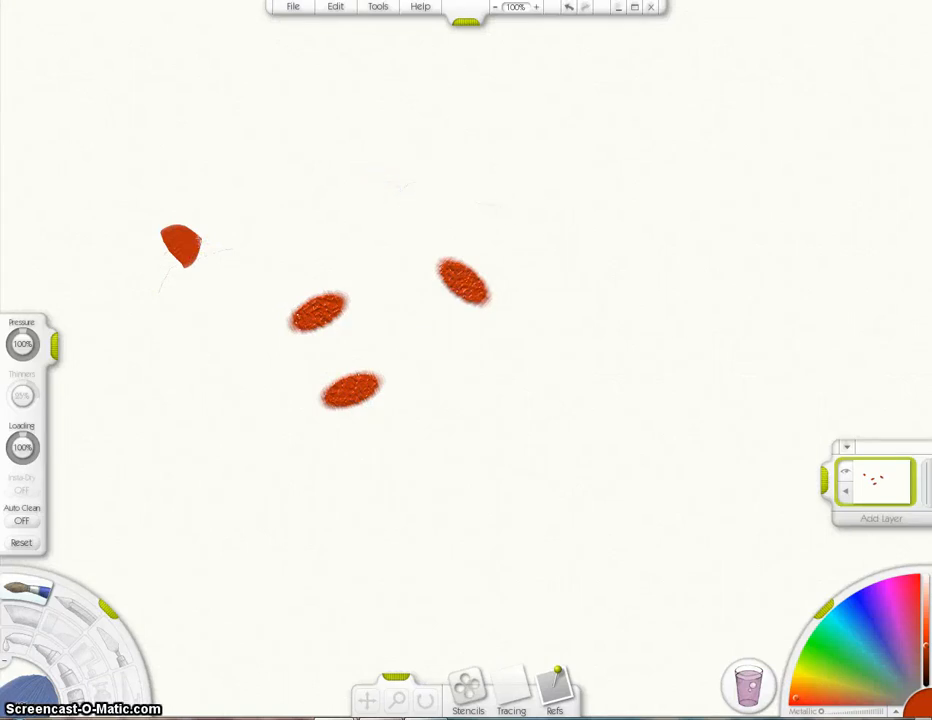
Choose a dark green and paint a thick looping stroke across the lower canvas, covering the lowest red dab.
left_click(838, 660)
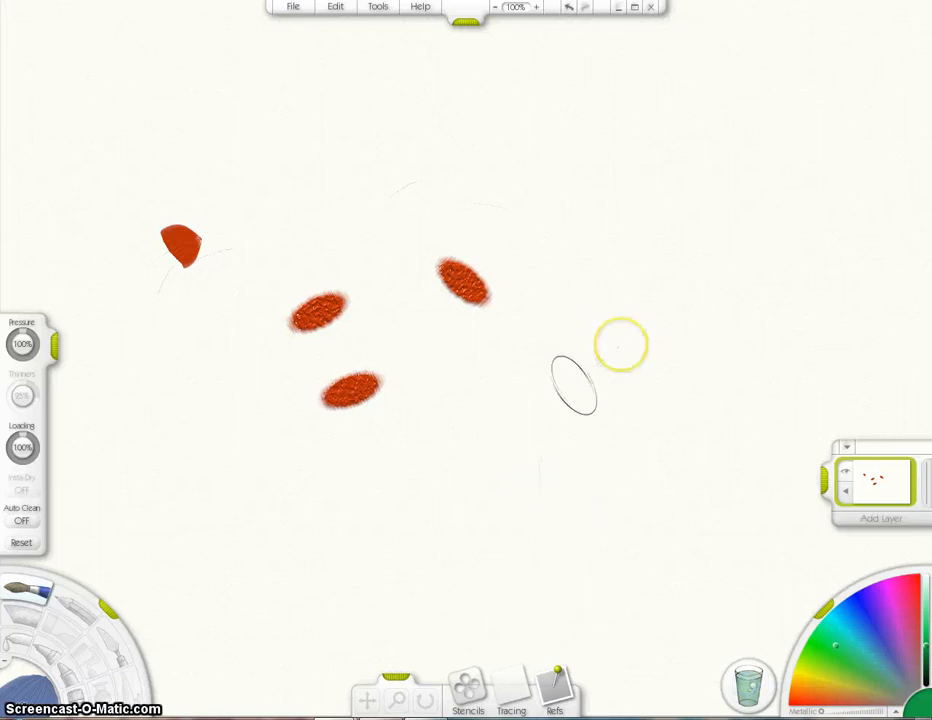
left_click(834, 643)
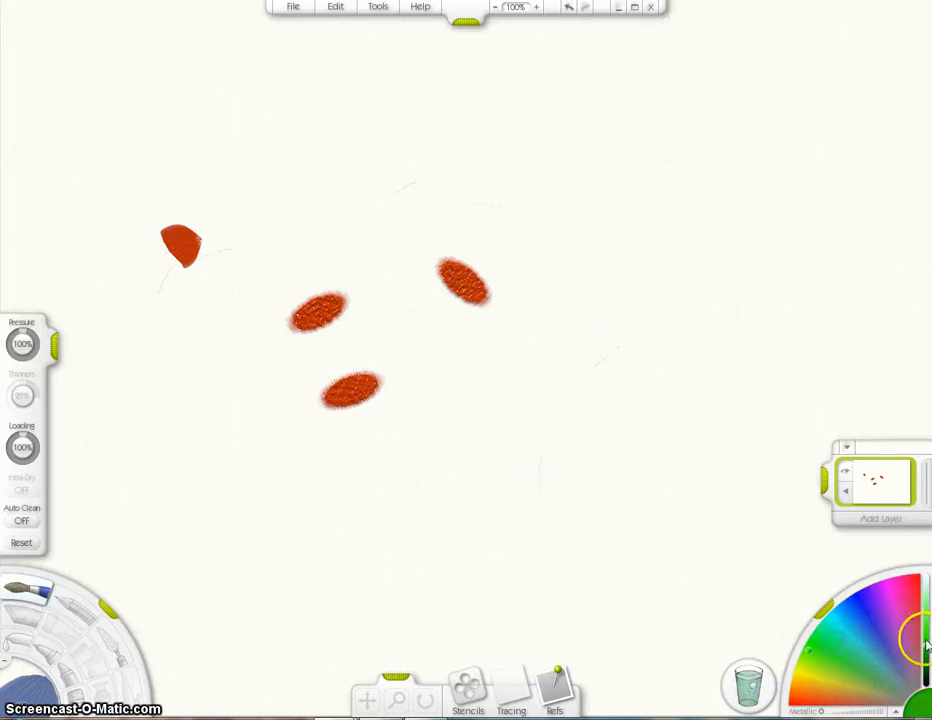
mouse_move(699, 476)
left_mouse_down()
mouse_move(625, 445)
mouse_move(280, 495)
left_mouse_up()
mouse_move(334, 418)
left_mouse_down()
mouse_move(368, 397)
mouse_move(430, 398)
mouse_move(495, 425)
mouse_move(606, 409)
mouse_move(611, 397)
mouse_move(403, 490)
left_mouse_up()
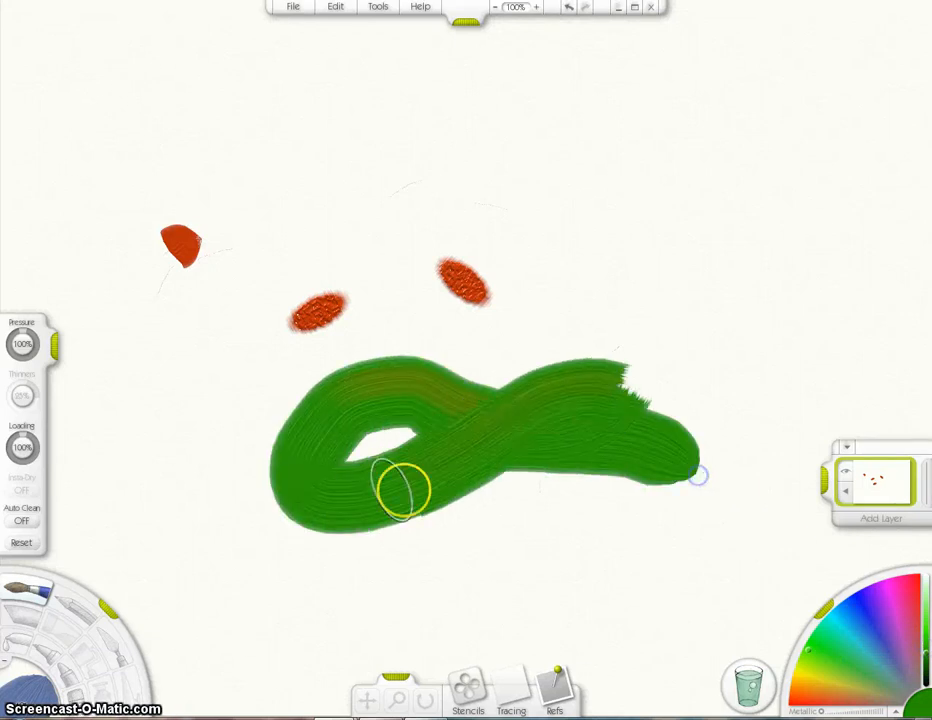
Smear the green stroke with the Palette Knife, pulling two pointed streaks up and to the right.
left_click(110, 648)
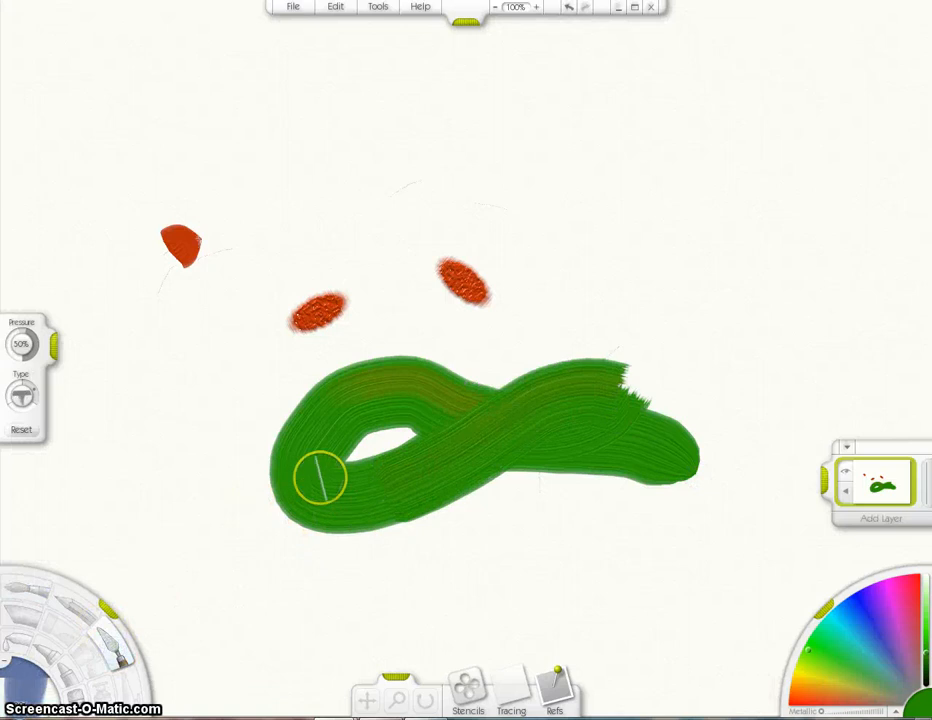
left_click_drag(320, 480, 341, 402)
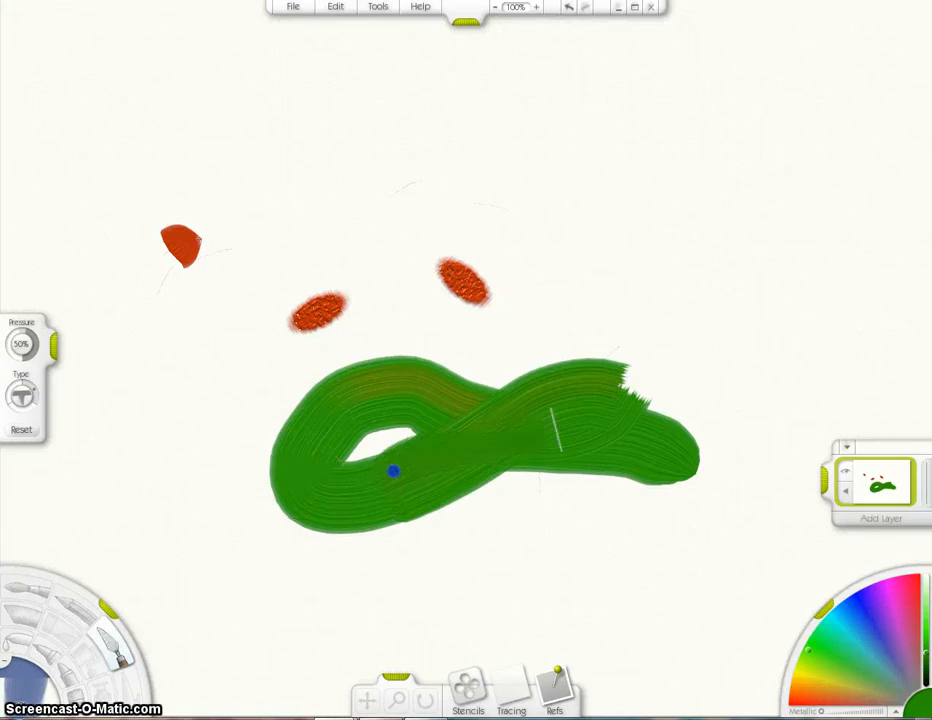
mouse_move(605, 392)
left_mouse_down()
mouse_move(686, 312)
mouse_move(752, 280)
left_mouse_up()
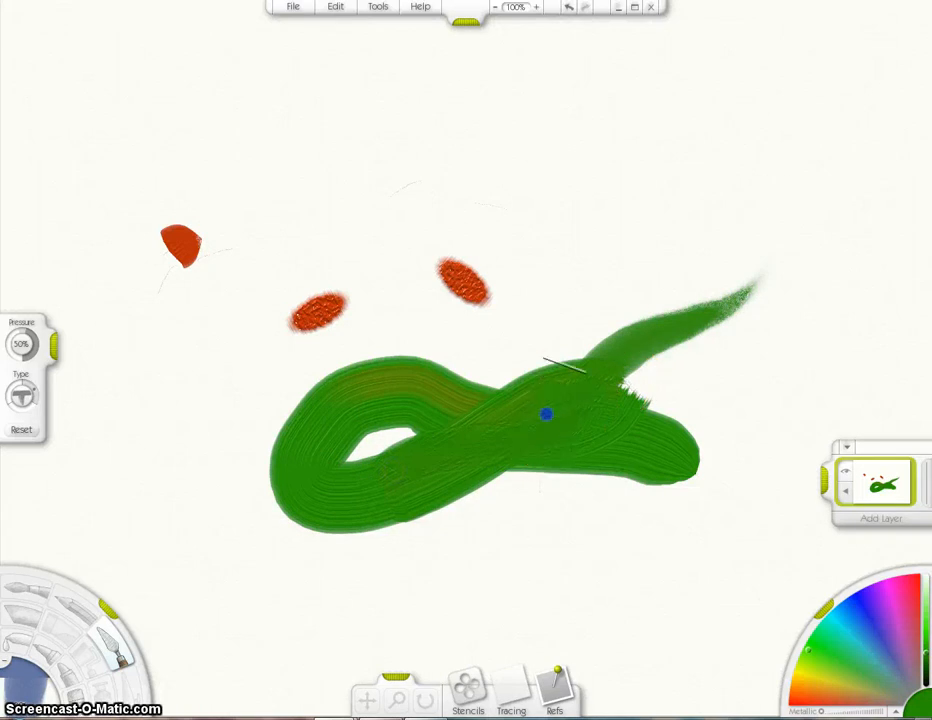
left_click_drag(546, 413, 628, 235)
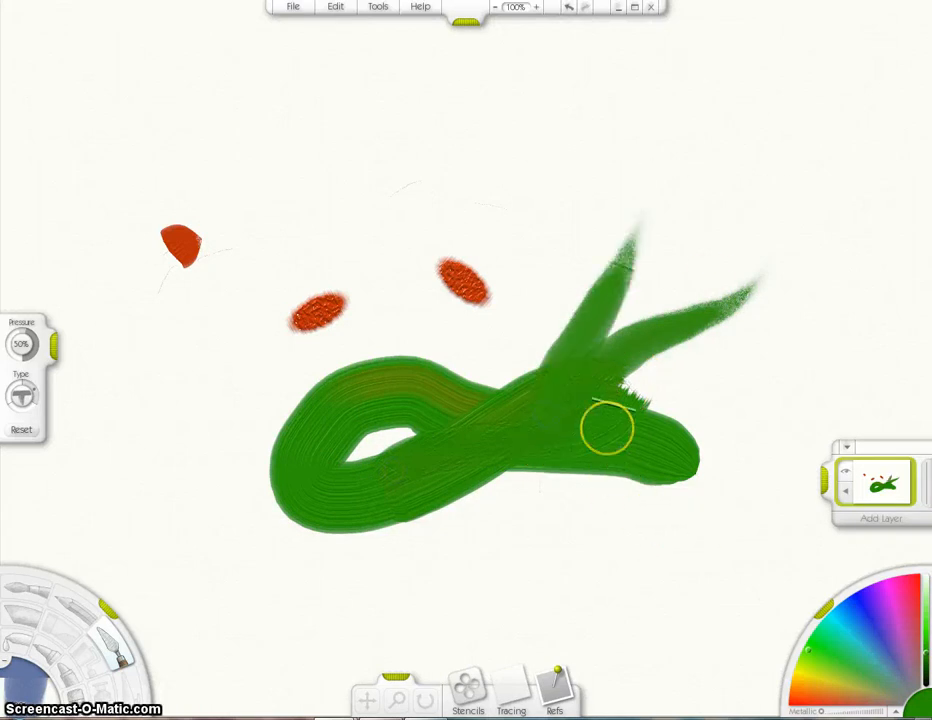
left_click_drag(614, 425, 611, 440)
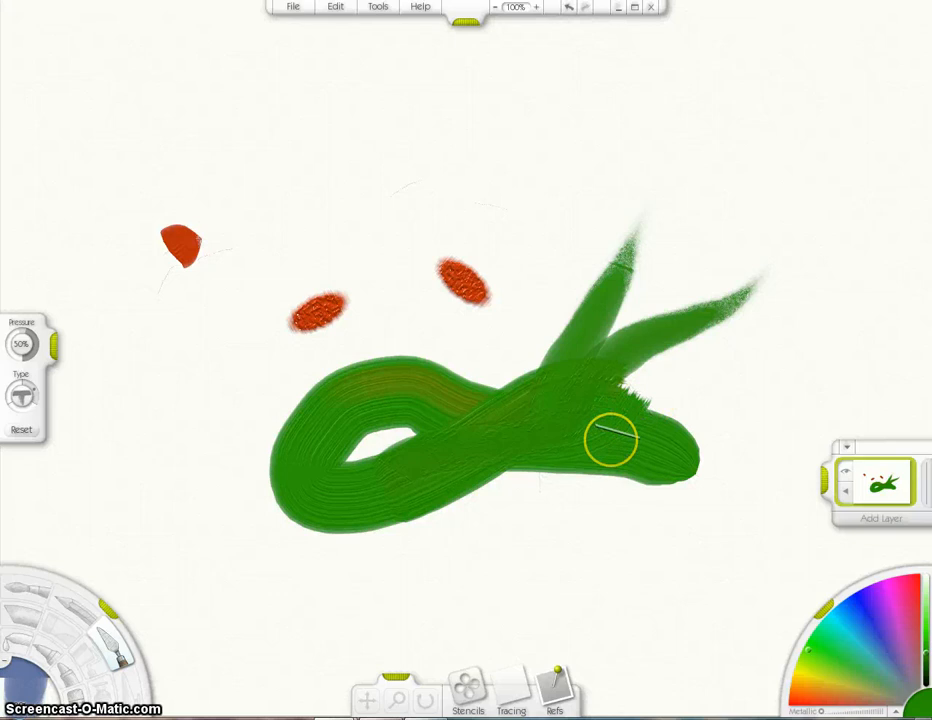
Clear the red and green paint from the layer.
left_click(843, 491)
left_click(797, 514)
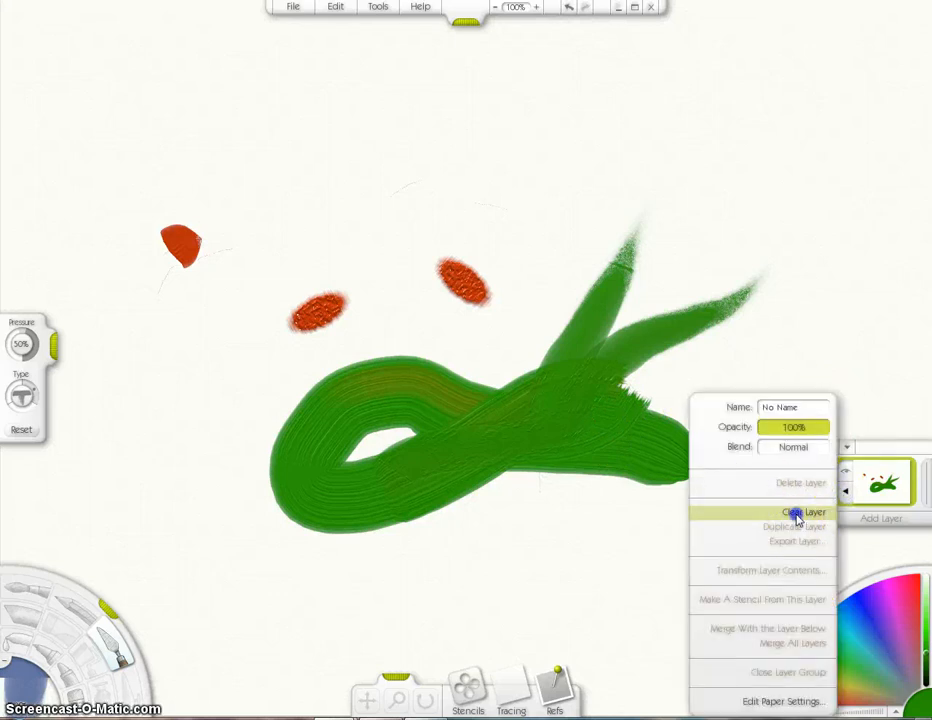
Select the crayon, set its pressure to 96% and draw a looping dark green scribble across the canvas.
left_click(72, 607)
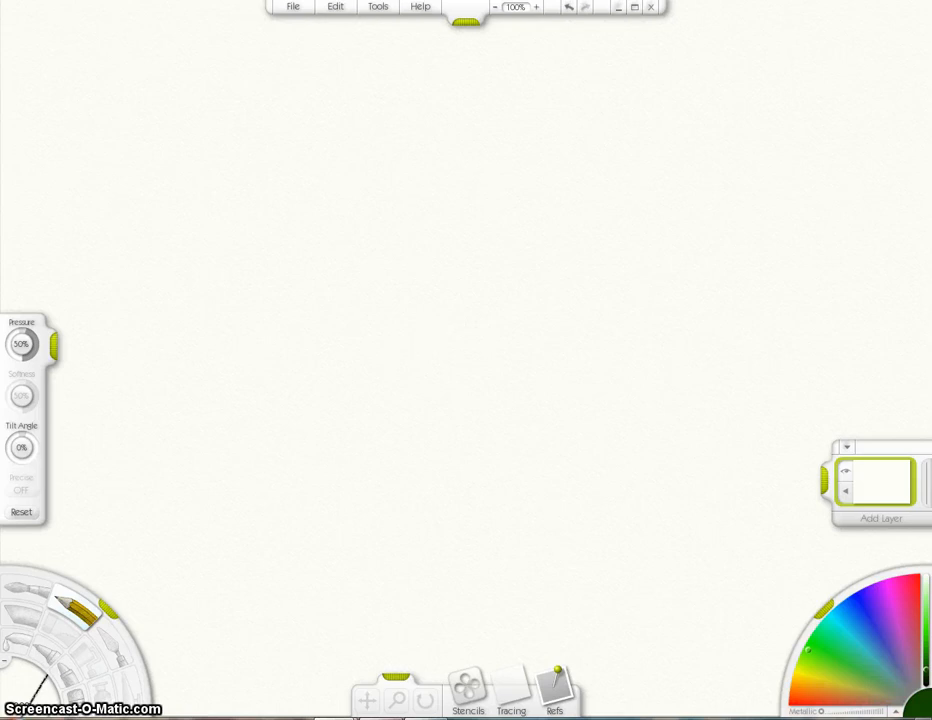
left_click(67, 672)
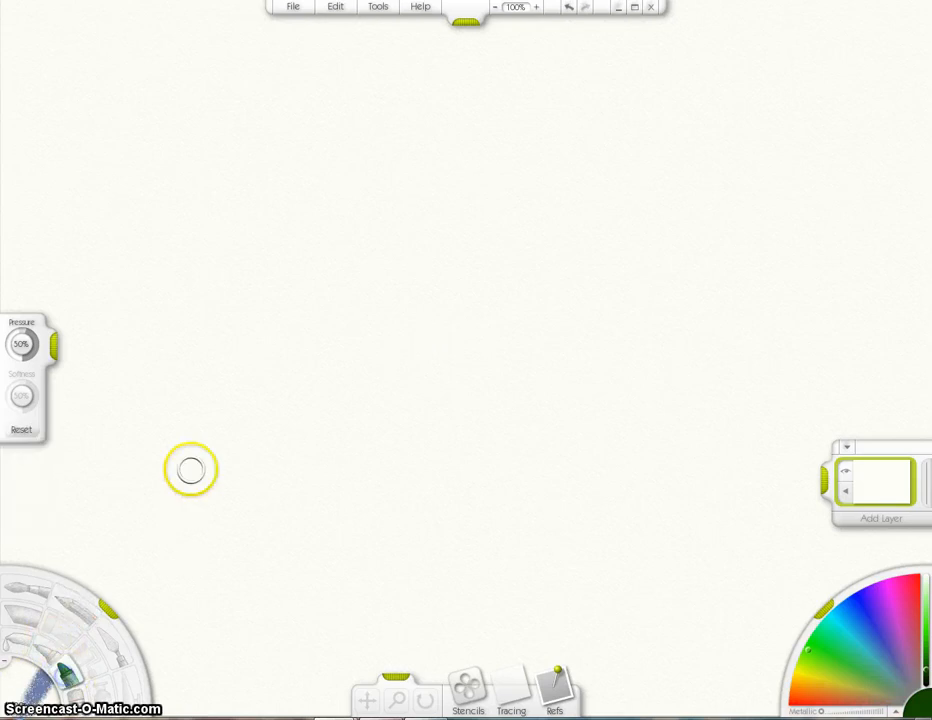
left_click(206, 435)
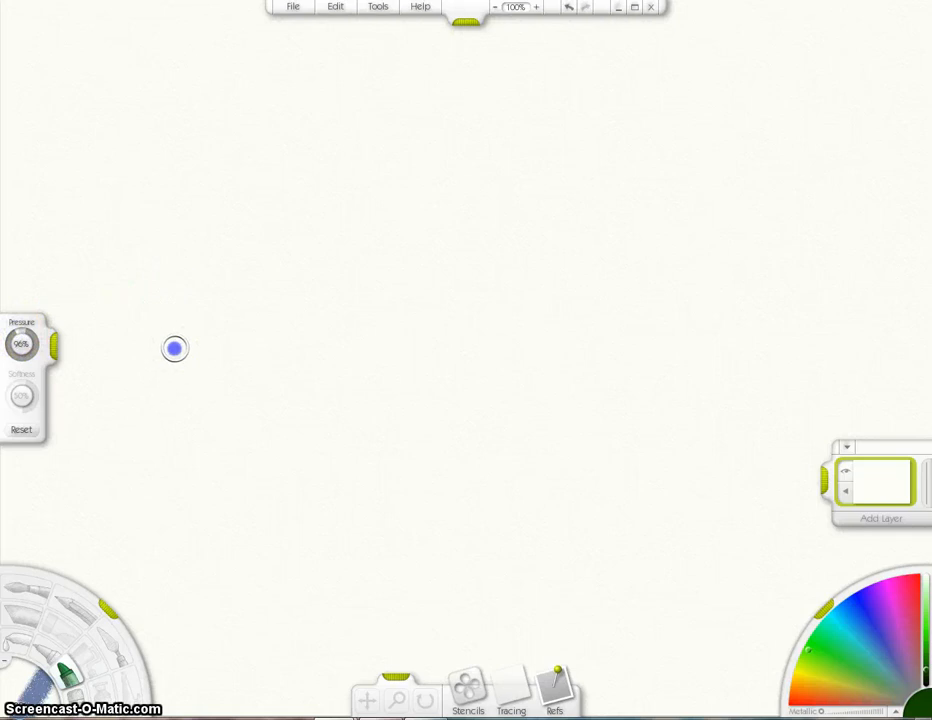
mouse_move(205, 304)
left_mouse_down()
mouse_move(266, 329)
mouse_move(229, 413)
mouse_move(369, 344)
mouse_move(371, 476)
mouse_move(385, 351)
mouse_move(451, 381)
mouse_move(527, 320)
mouse_move(680, 483)
left_mouse_up()
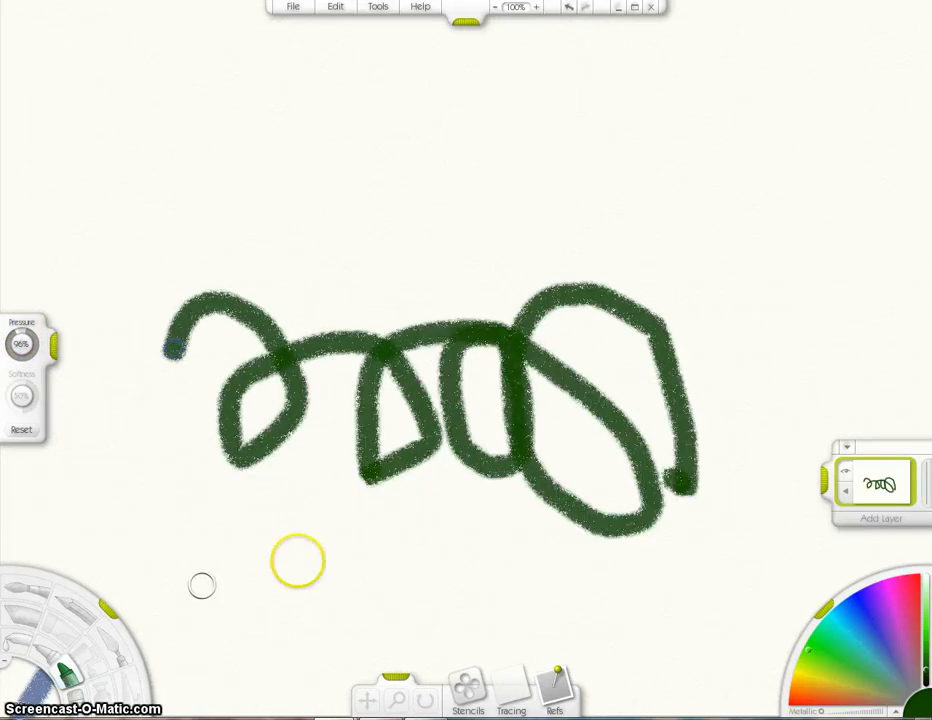
Rub zigzag gaps through the green scribble with the eraser and undo the last erasing.
left_click(72, 708)
mouse_move(320, 341)
left_mouse_down()
mouse_move(248, 353)
mouse_move(240, 468)
mouse_move(263, 316)
mouse_move(195, 498)
mouse_move(236, 448)
mouse_move(279, 330)
mouse_move(318, 281)
mouse_move(267, 480)
mouse_move(443, 264)
mouse_move(417, 471)
mouse_move(588, 381)
mouse_move(640, 422)
mouse_move(676, 320)
left_mouse_up()
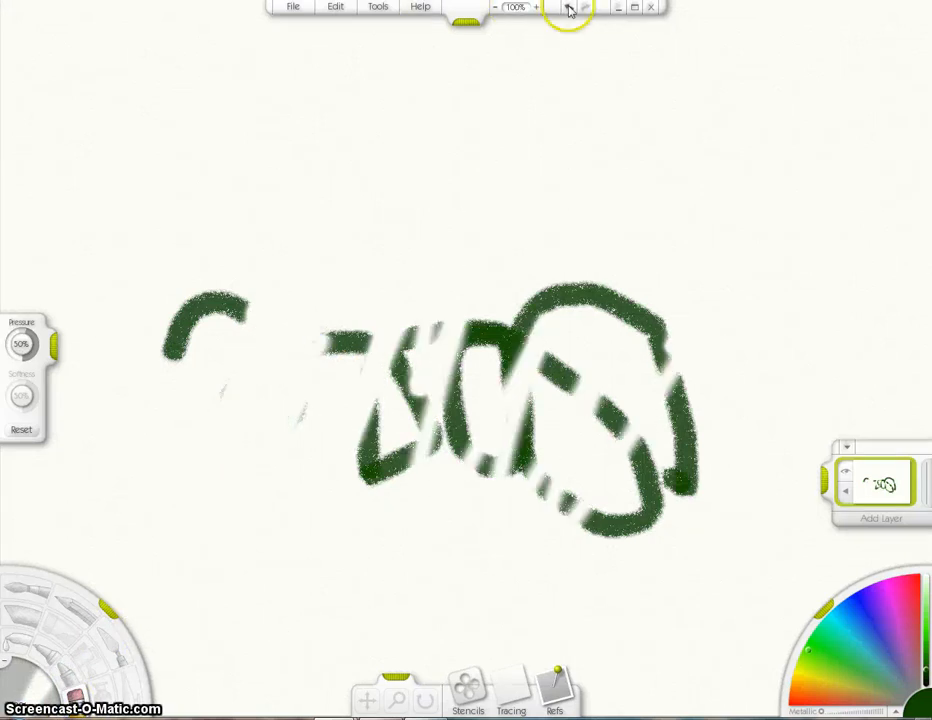
left_click(568, 8)
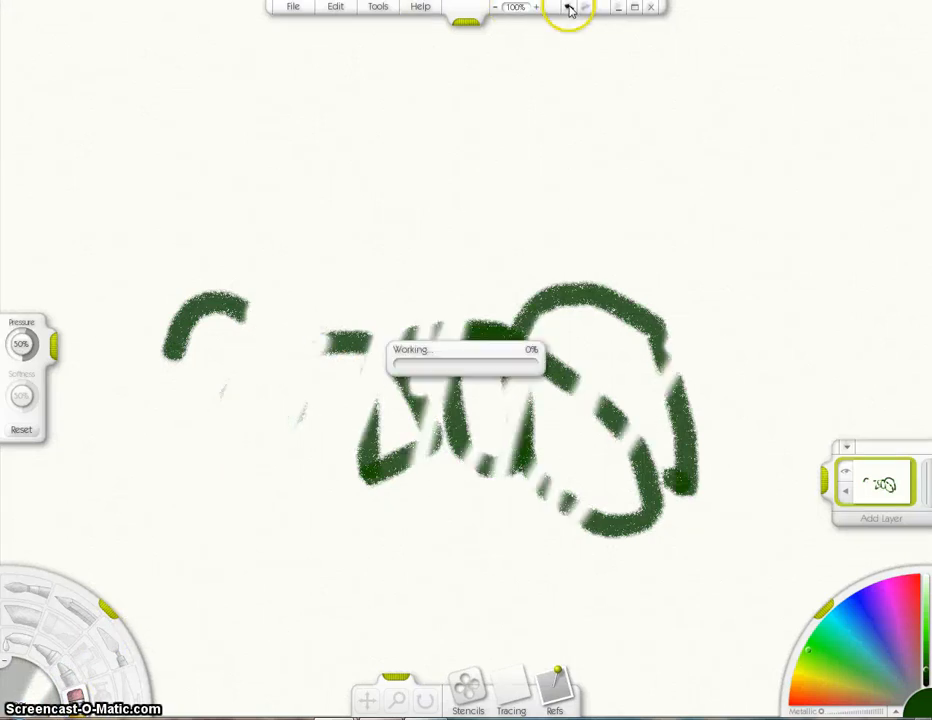
Clear the green scribble from the layer and dab one dark green oil brush mark on the canvas at 300% zoom.
left_click(846, 492)
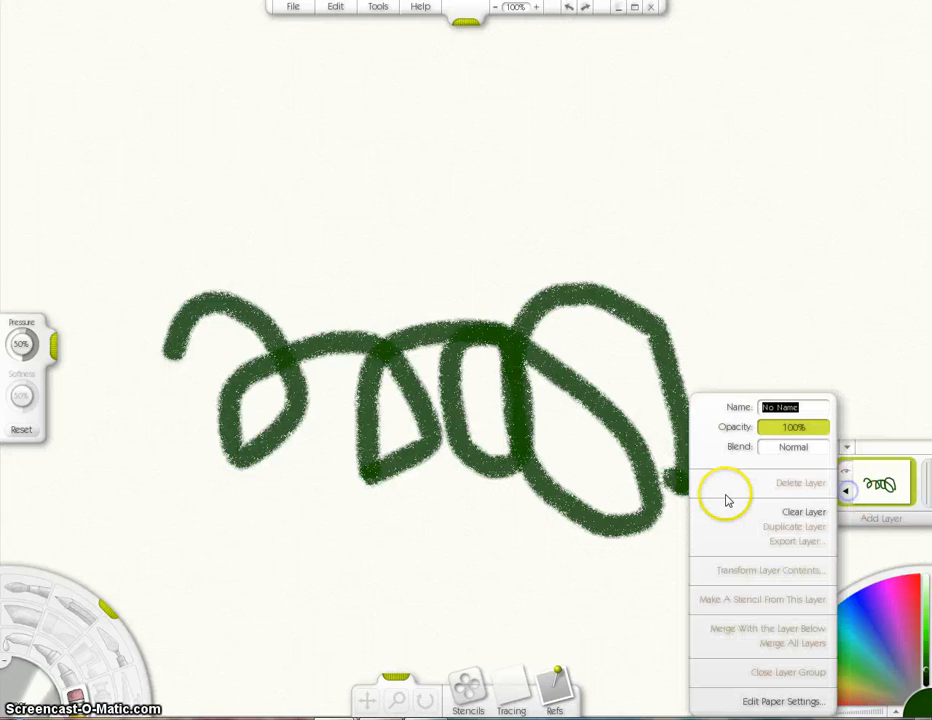
left_click(798, 515)
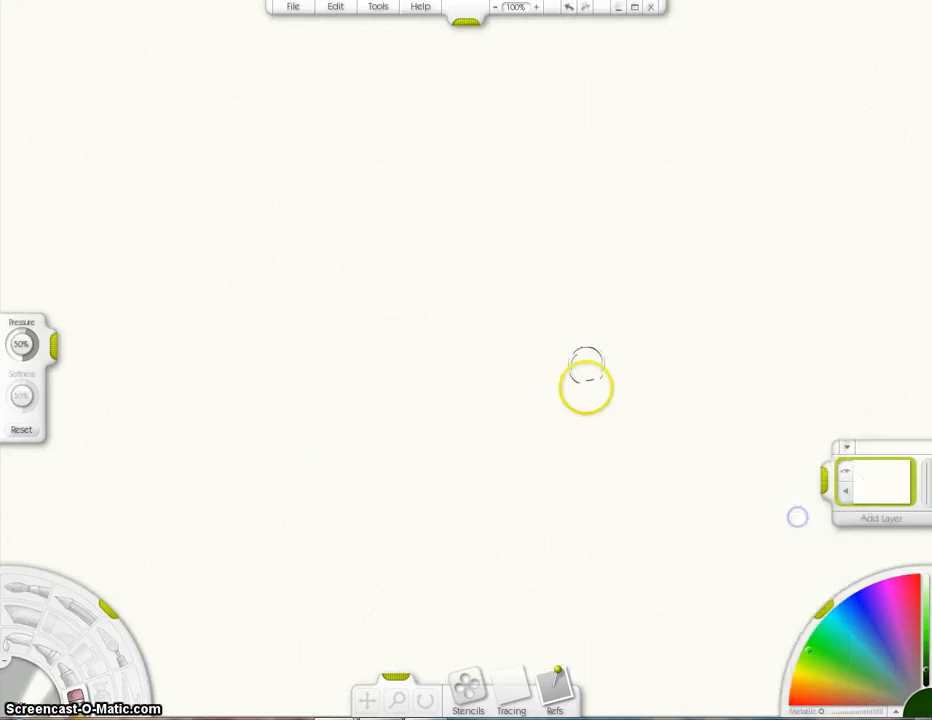
left_click(537, 8)
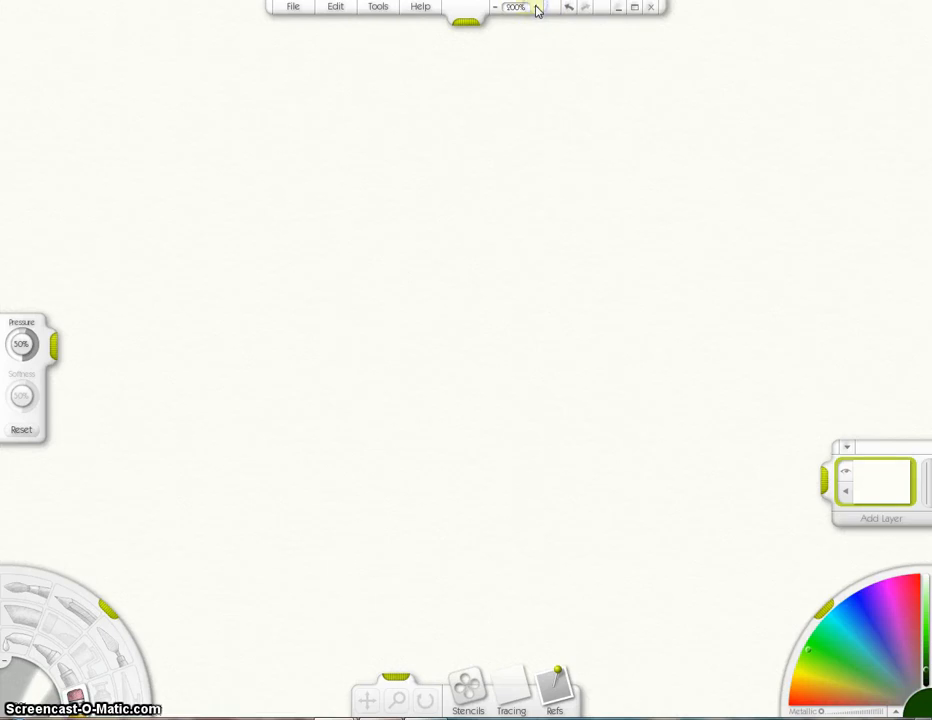
left_click(537, 8)
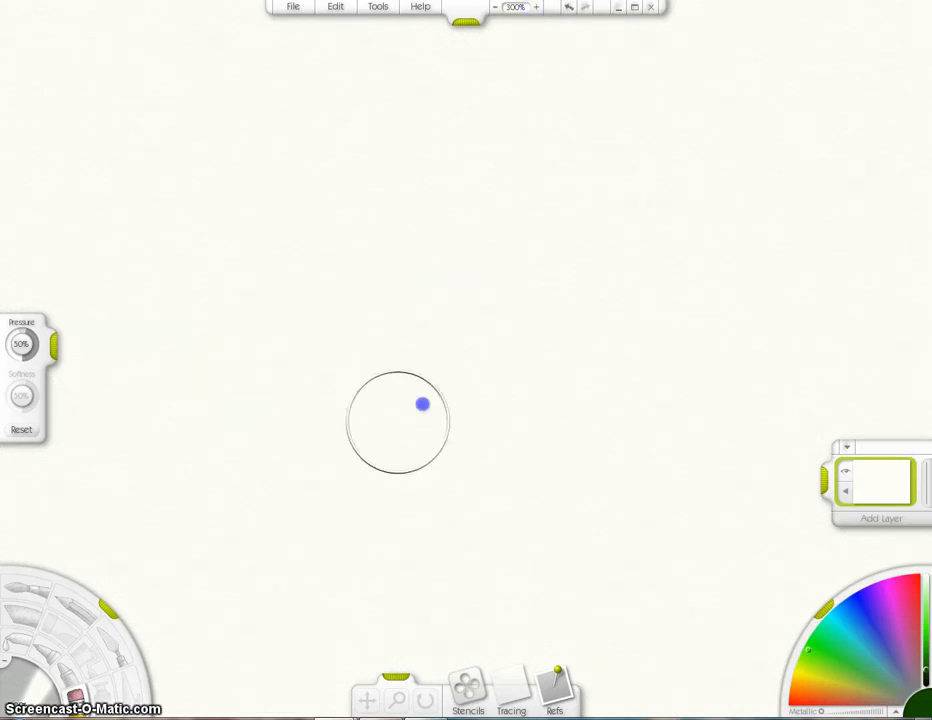
left_click(25, 592)
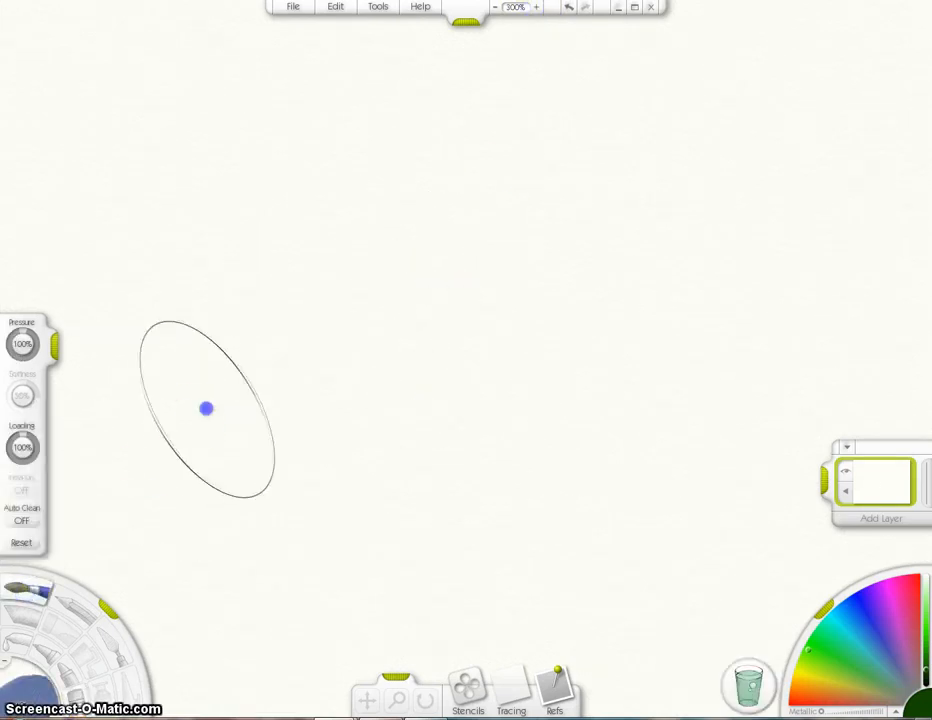
left_click(206, 408)
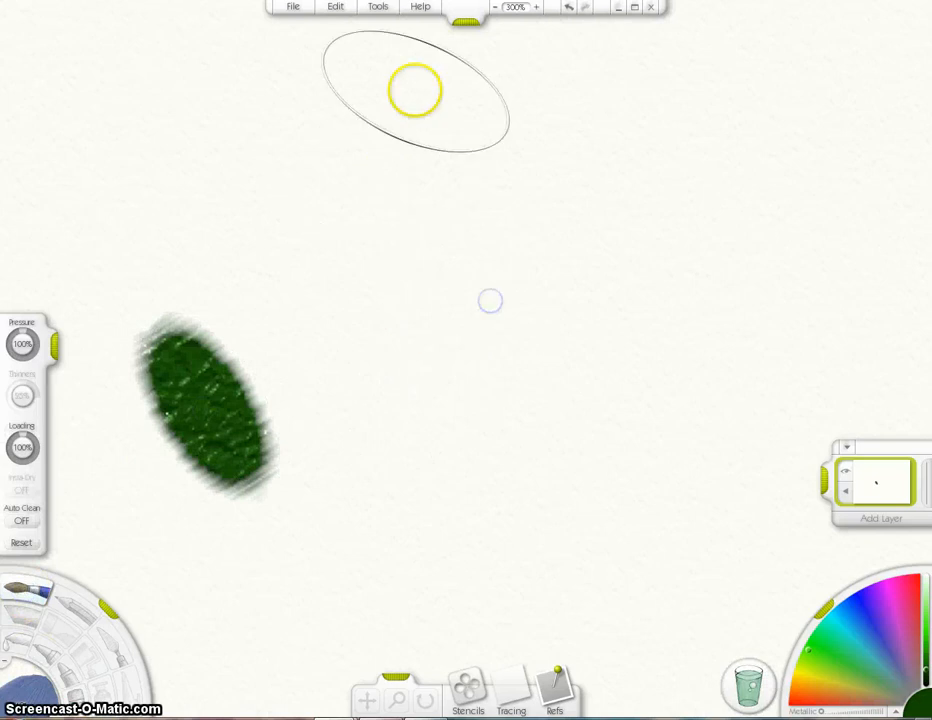
Zoom the canvas out to 25%, in to 200% and back to 100% to compare the mark's size.
left_click(497, 8)
left_click(496, 8)
left_click(496, 8)
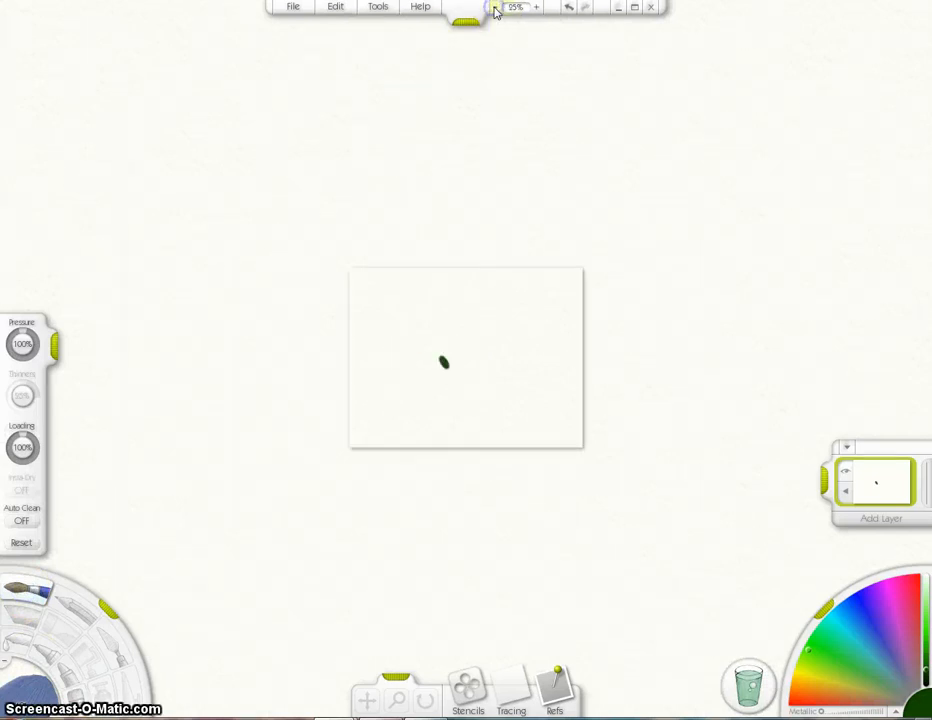
left_click(537, 8)
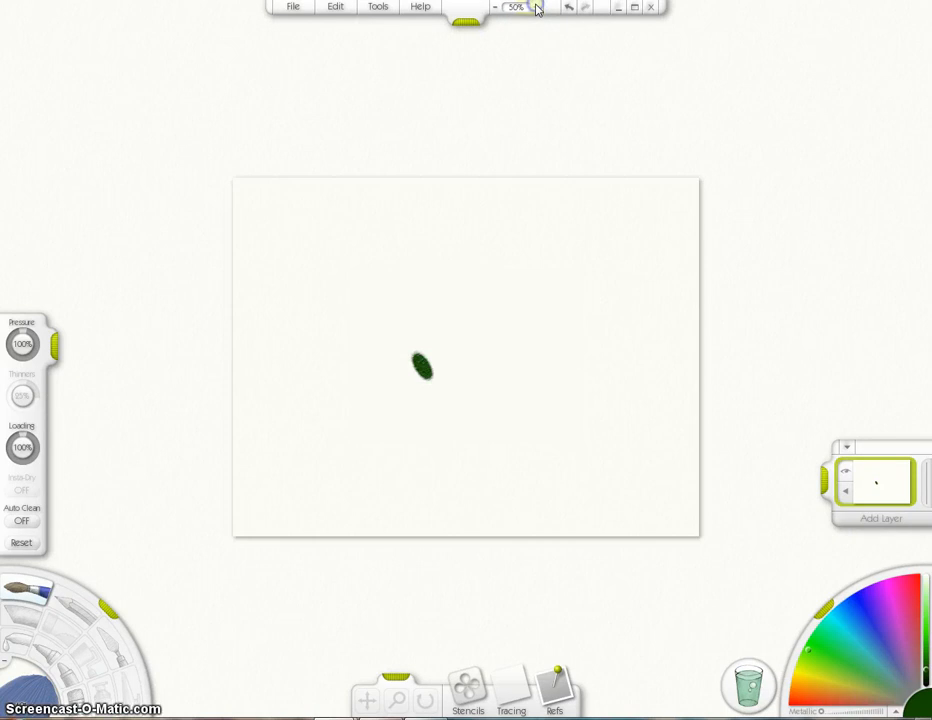
left_click(537, 8)
left_click(537, 8)
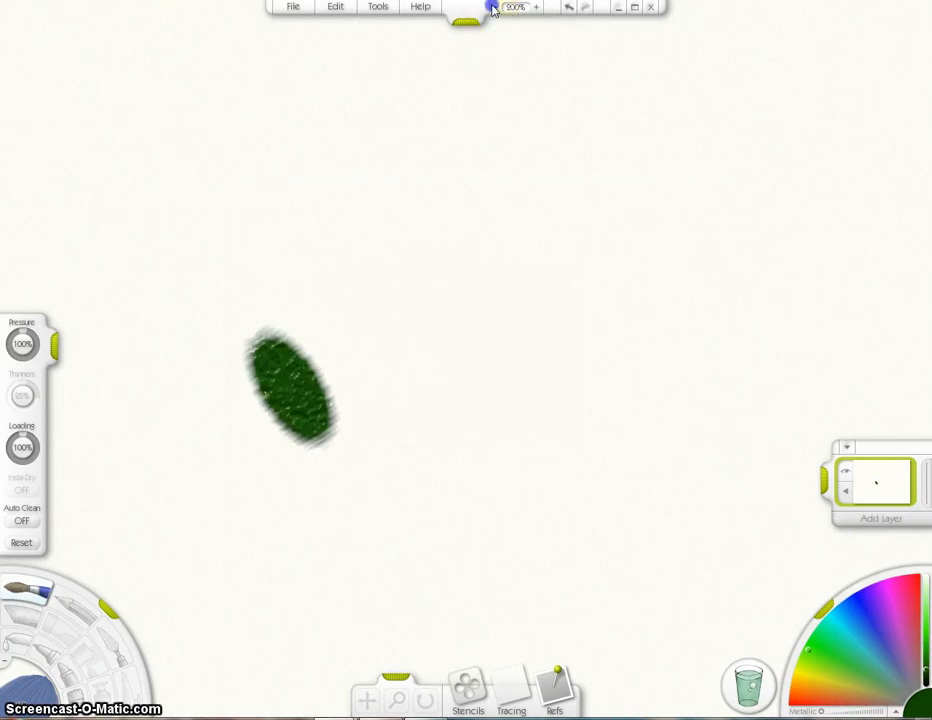
left_click(494, 8)
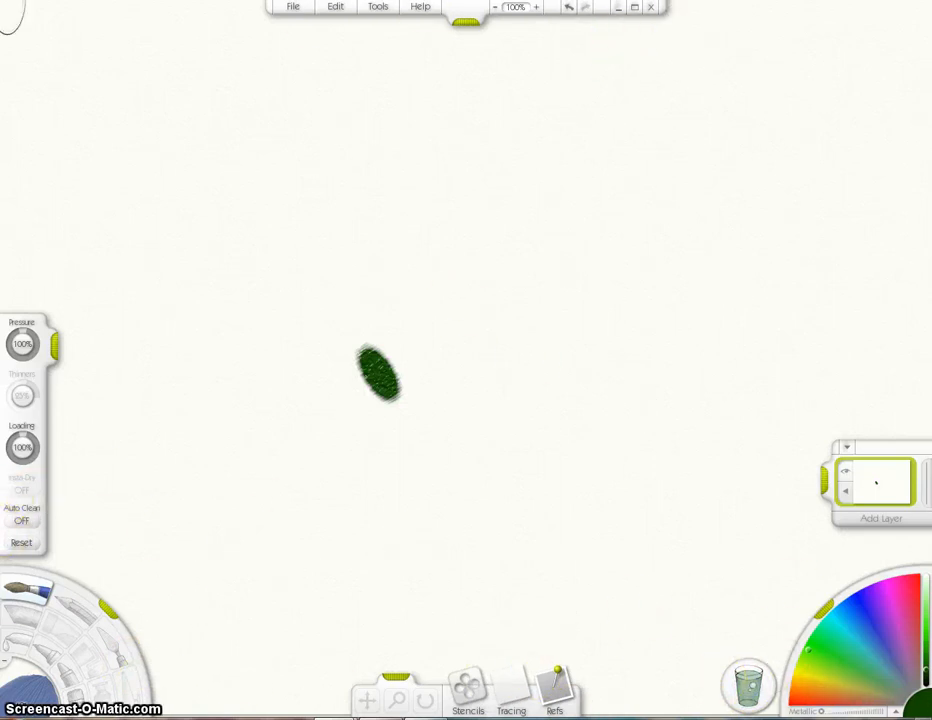
left_click(335, 6)
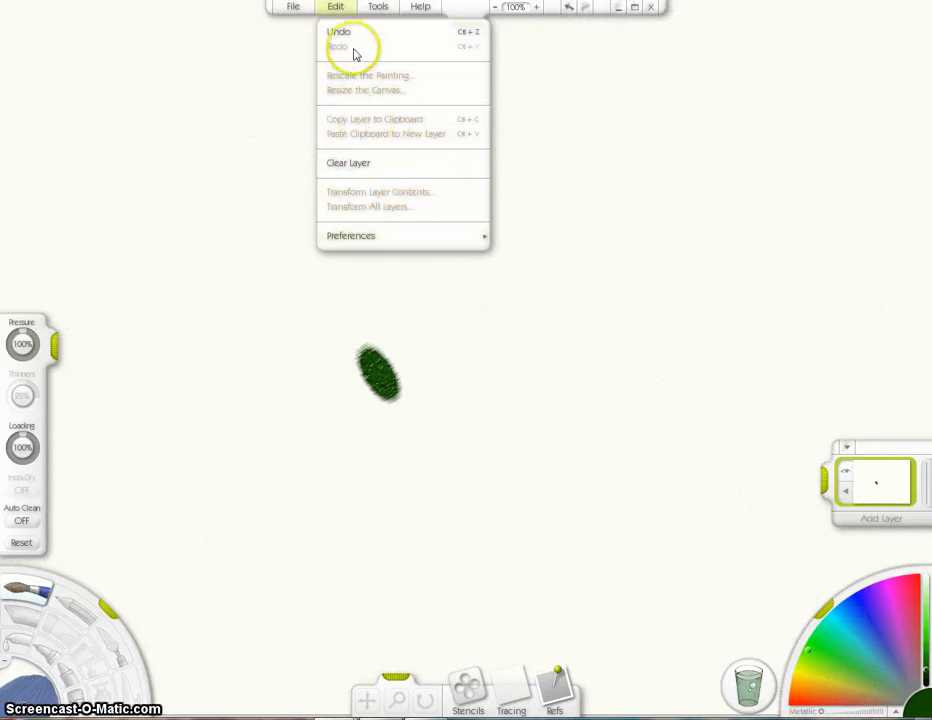
left_click(420, 7)
mouse_move(549, 133)
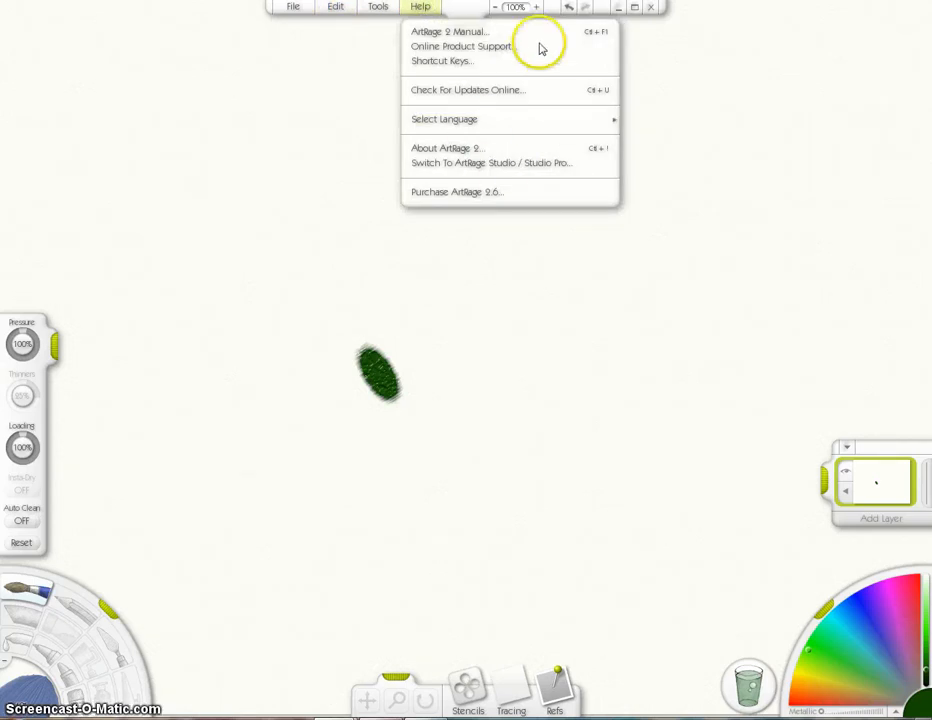
mouse_move(589, 124)
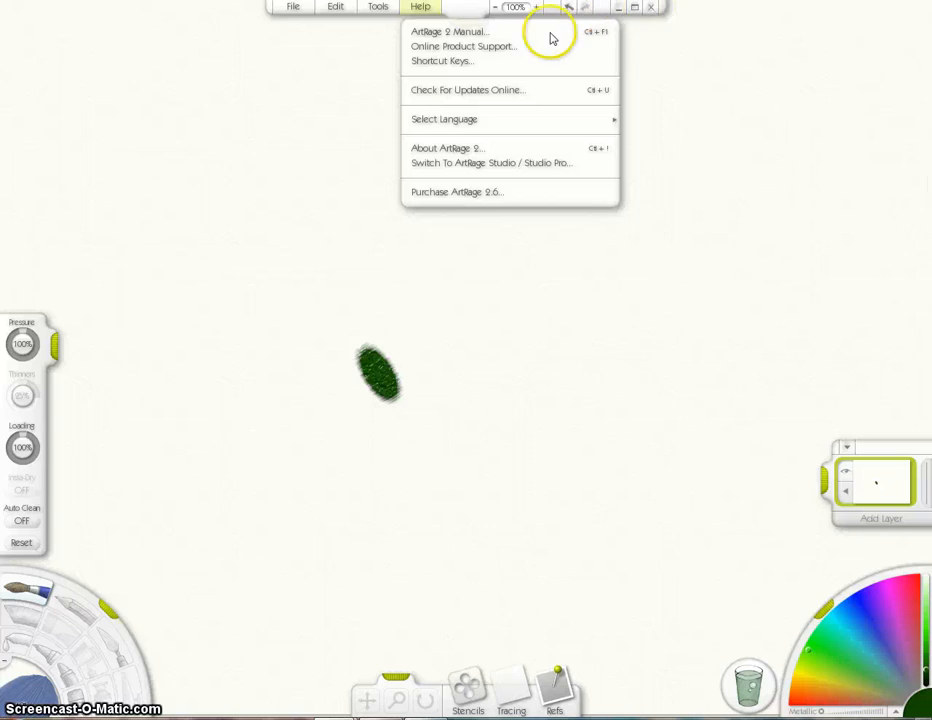
left_click(699, 99)
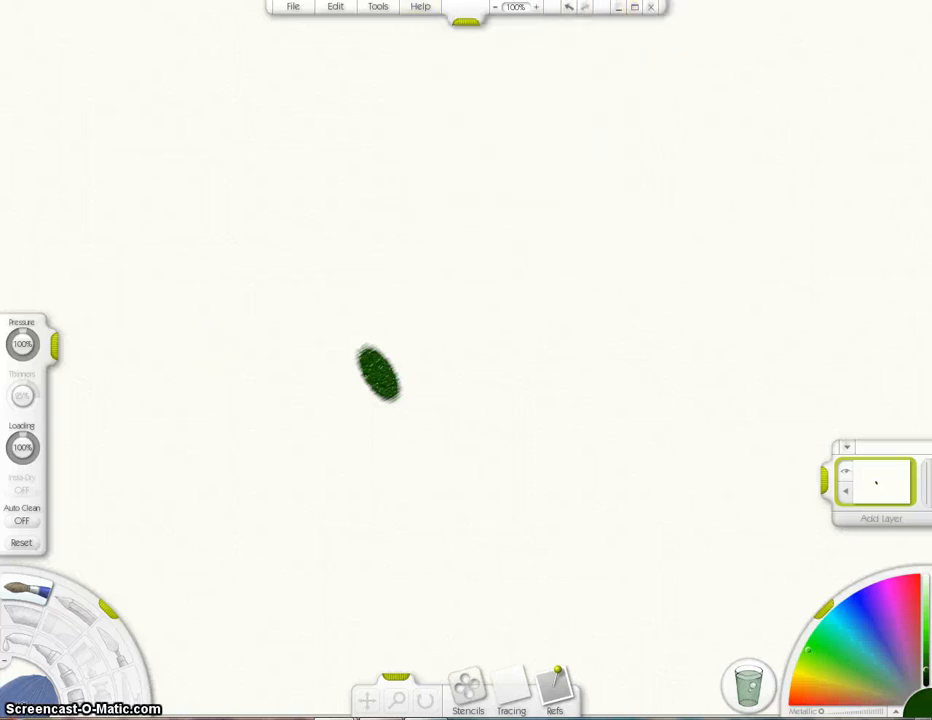
Start closing the program and cancel at the save prompt, then minimize the painting window and restore it.
left_click(652, 8)
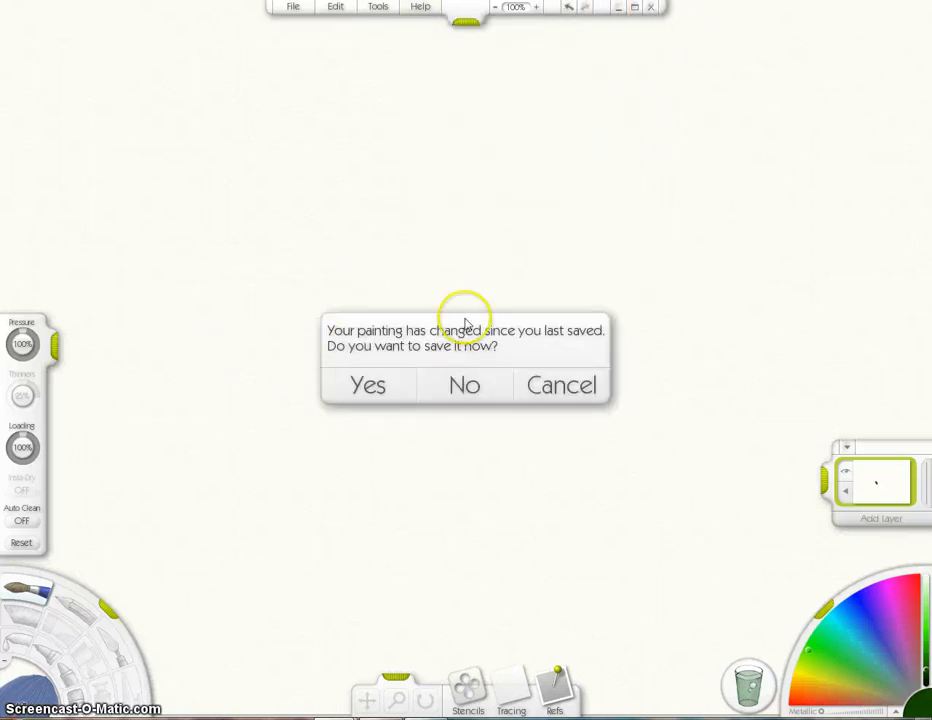
left_click(539, 386)
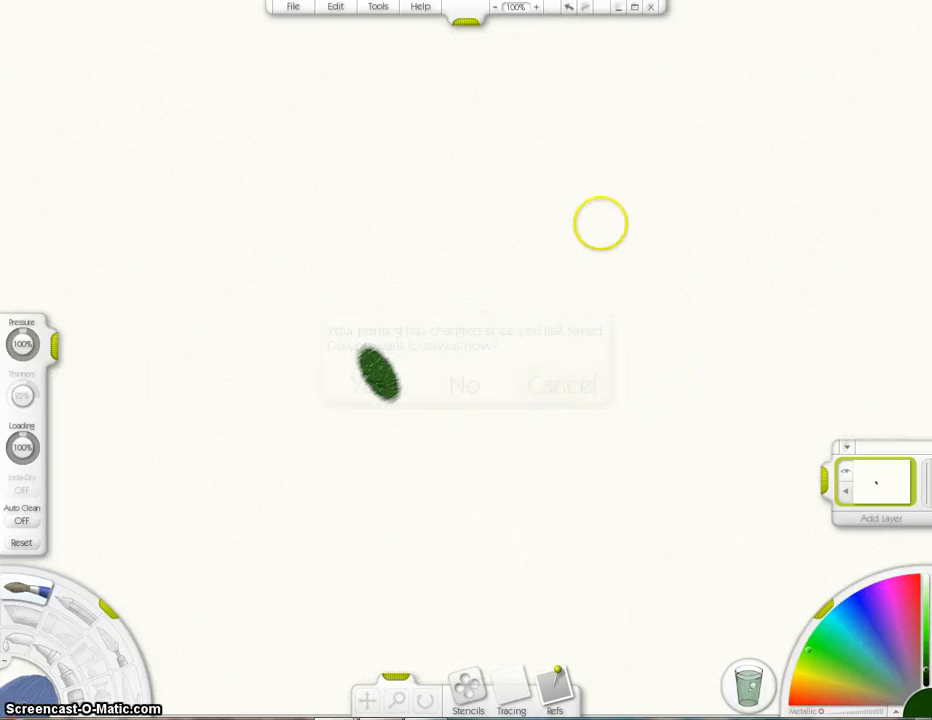
left_click(618, 10)
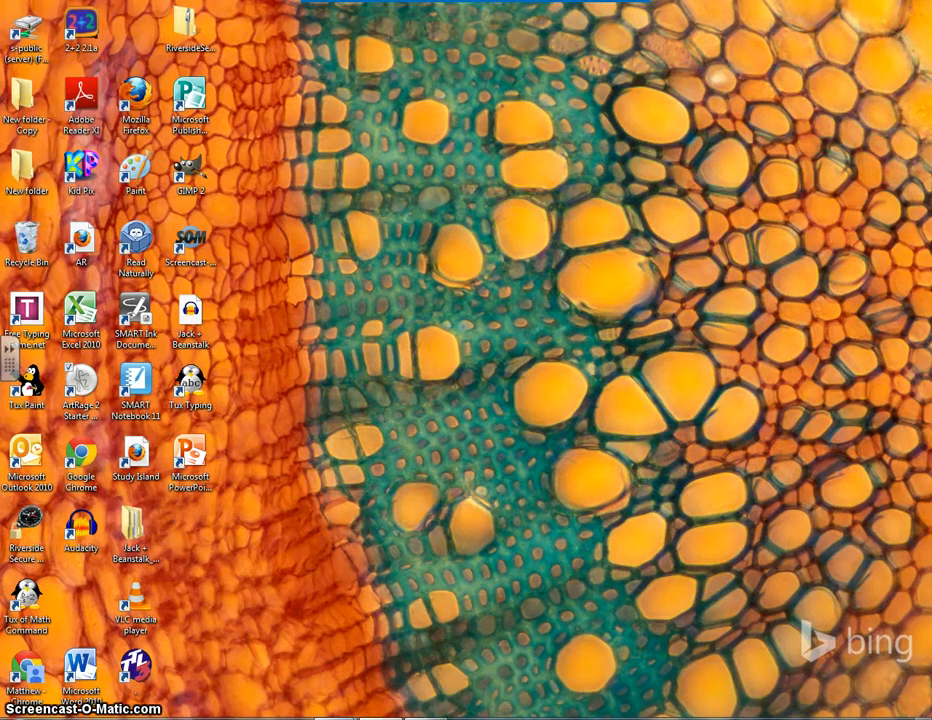
mouse_move(333, 714)
left_click(389, 608)
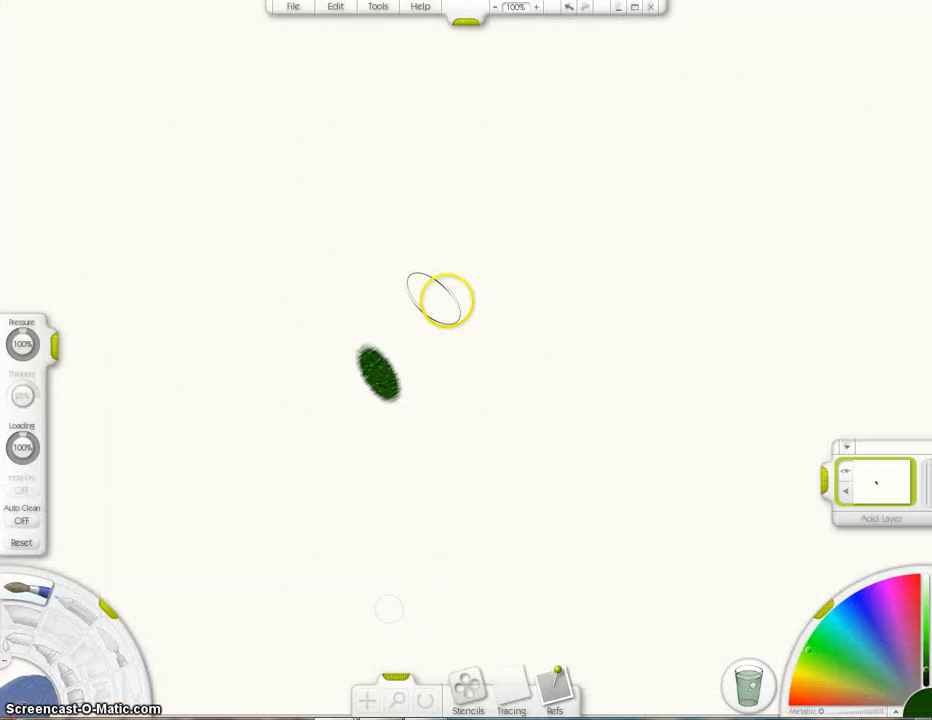
Dab two more dark green oil brush marks, one above and one below the existing mark.
left_click(462, 318)
left_click(330, 490)
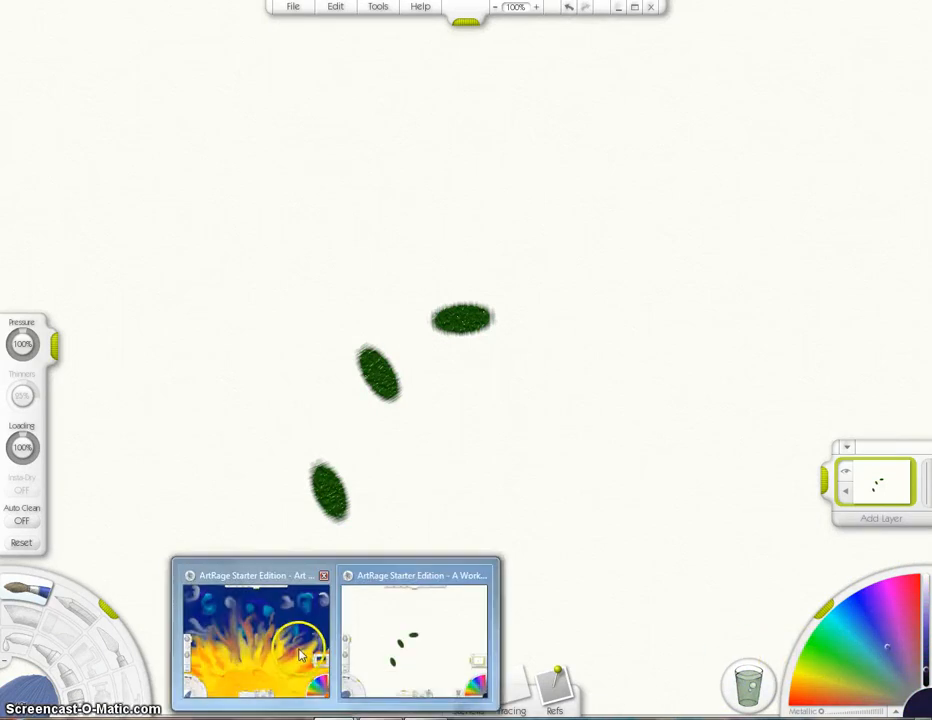
Switch to the finished sun painting, hide its panels to view it in full, and return to the canvas with the green marks.
left_click(298, 655)
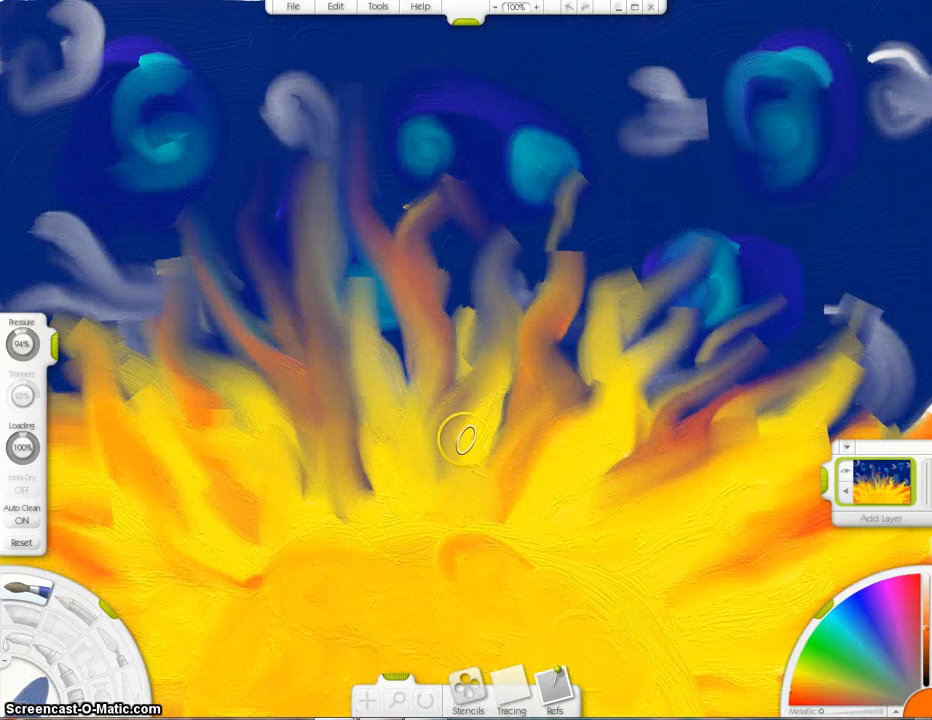
key("Tab")
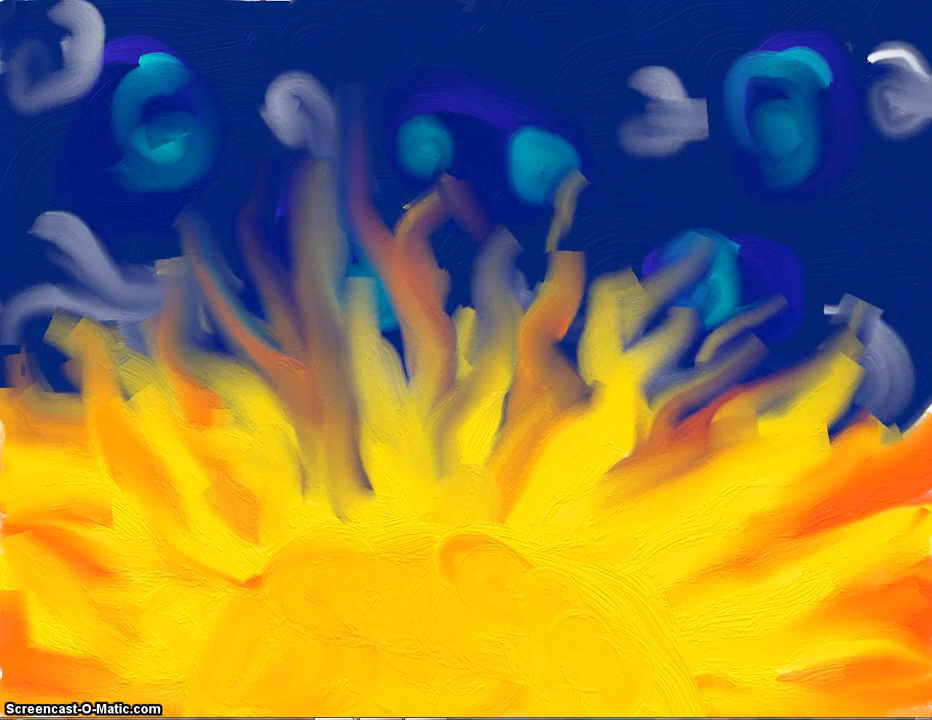
mouse_move(340, 716)
left_click(350, 638)
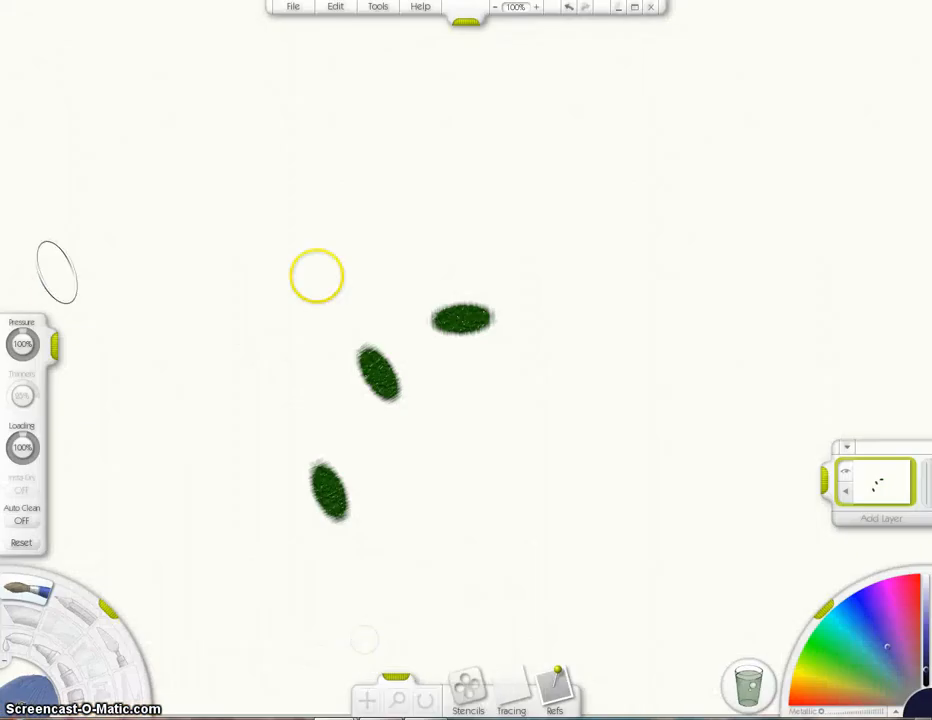
Paint broad overlapping oil brush strokes in dark blue, near-black and dark purple over the middle of the canvas.
mouse_move(453, 191)
left_mouse_down()
mouse_move(395, 202)
mouse_move(141, 158)
mouse_move(520, 320)
mouse_move(508, 262)
mouse_move(395, 310)
mouse_move(369, 485)
mouse_move(416, 379)
mouse_move(277, 393)
mouse_move(420, 465)
left_mouse_up()
left_click_drag(350, 436, 452, 329)
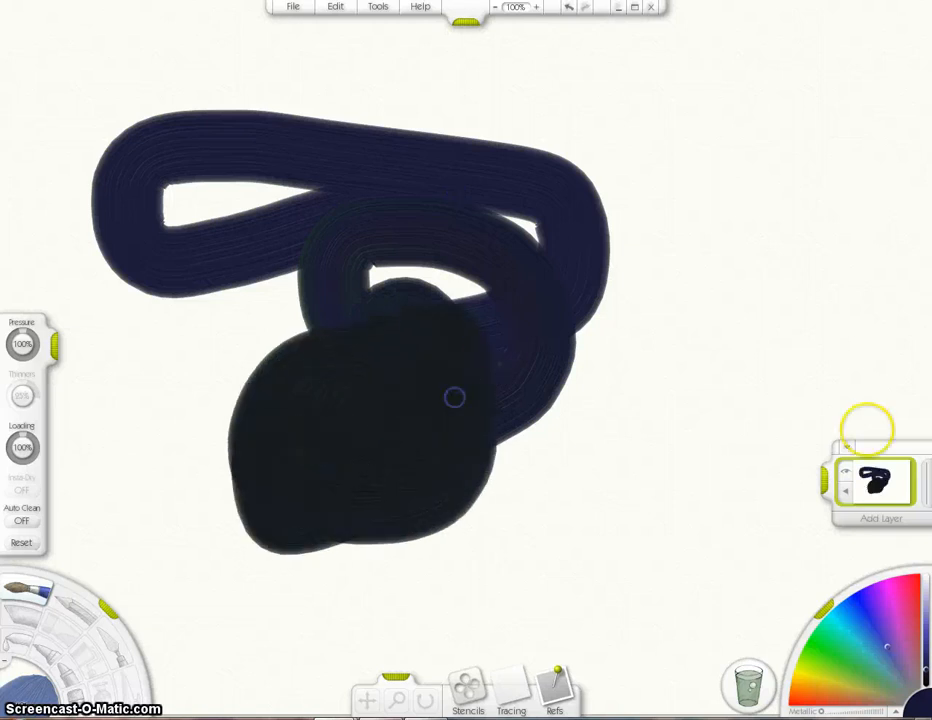
mouse_move(460, 420)
left_mouse_down()
mouse_move(370, 364)
mouse_move(397, 450)
left_mouse_up()
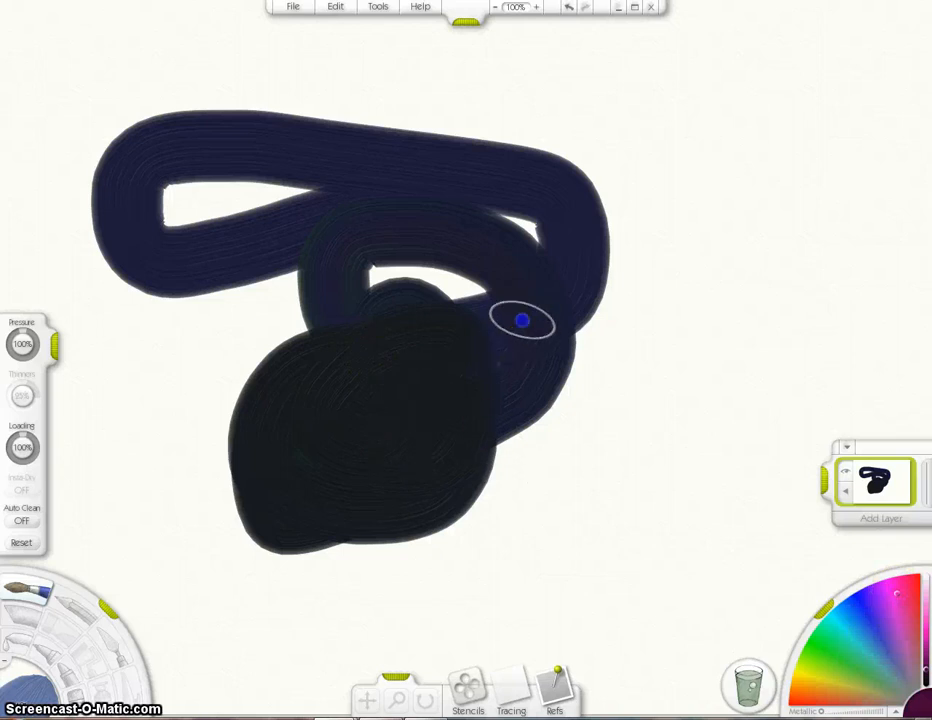
mouse_move(522, 320)
left_mouse_down()
mouse_move(655, 302)
mouse_move(517, 392)
mouse_move(645, 487)
mouse_move(533, 401)
mouse_move(354, 391)
mouse_move(301, 374)
mouse_move(281, 420)
mouse_move(414, 522)
mouse_move(620, 243)
mouse_move(692, 290)
mouse_move(512, 368)
mouse_move(316, 175)
mouse_move(370, 185)
mouse_move(810, 378)
left_mouse_up()
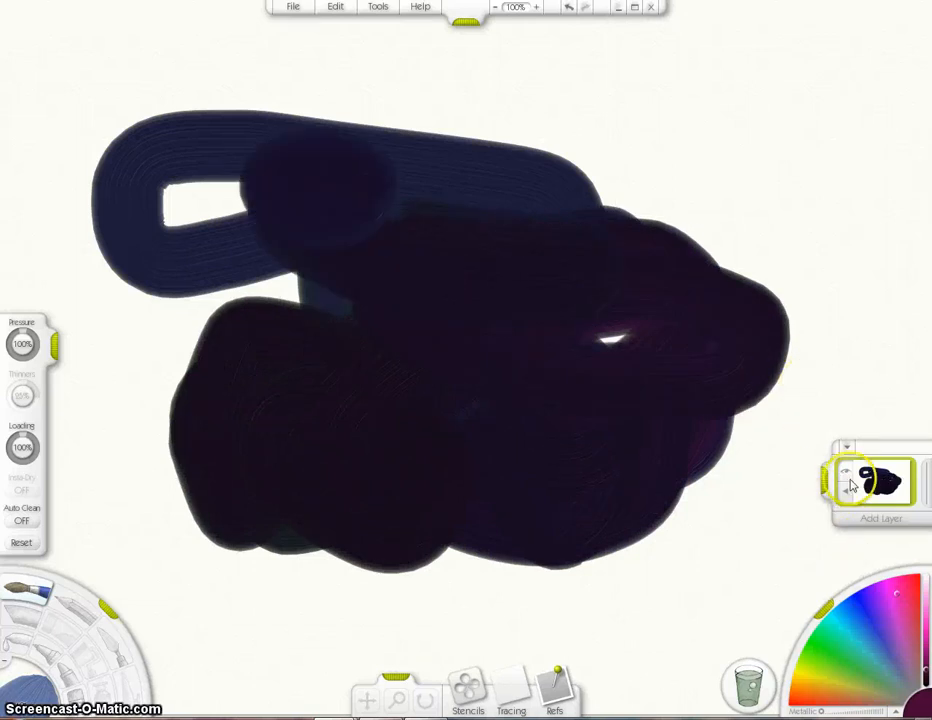
Clear all the dark oil paint from the layer.
left_click(880, 485)
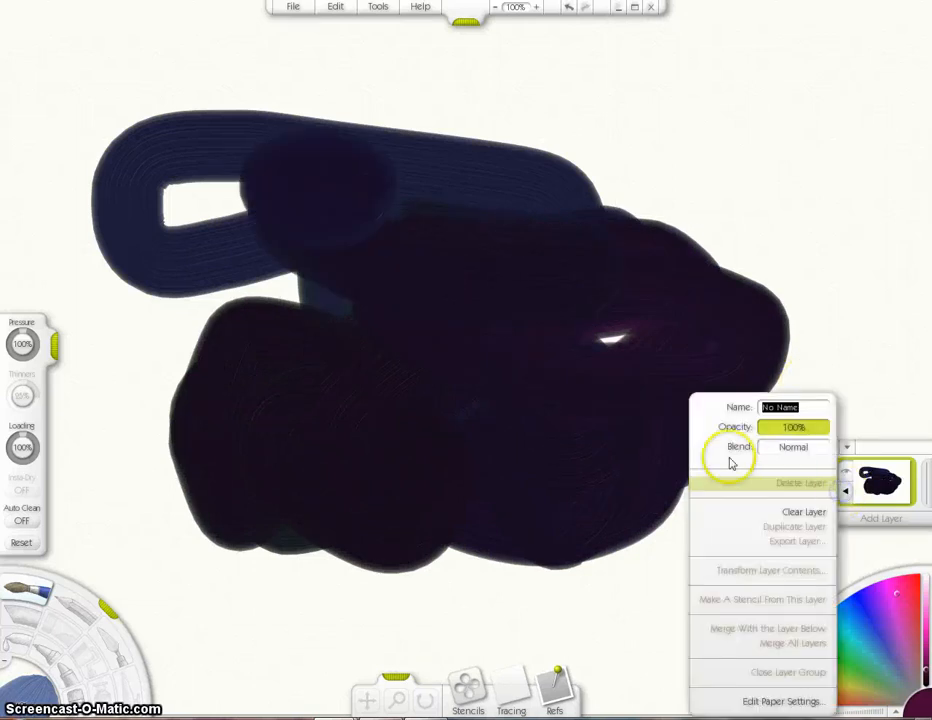
left_click(816, 513)
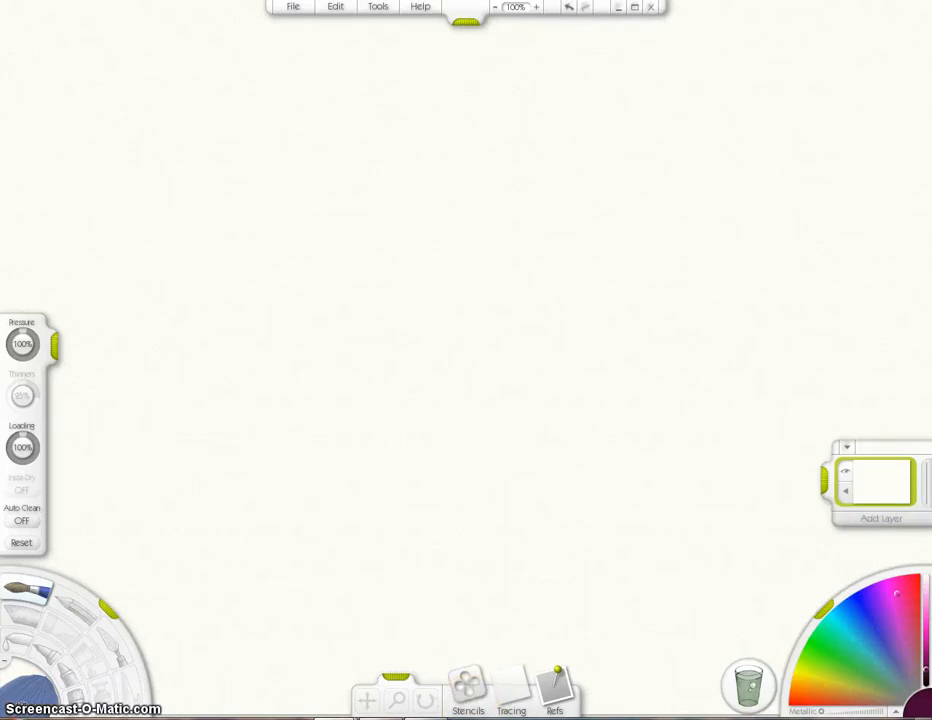
View the finished sun painting again and return to the blank canvas.
mouse_move(330, 716)
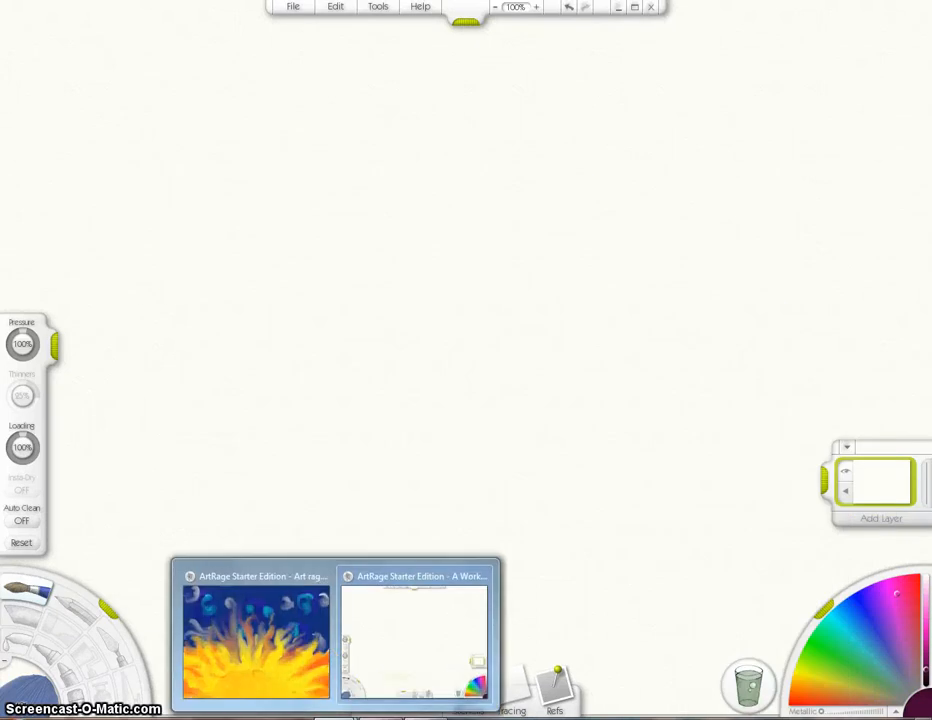
left_click(288, 671)
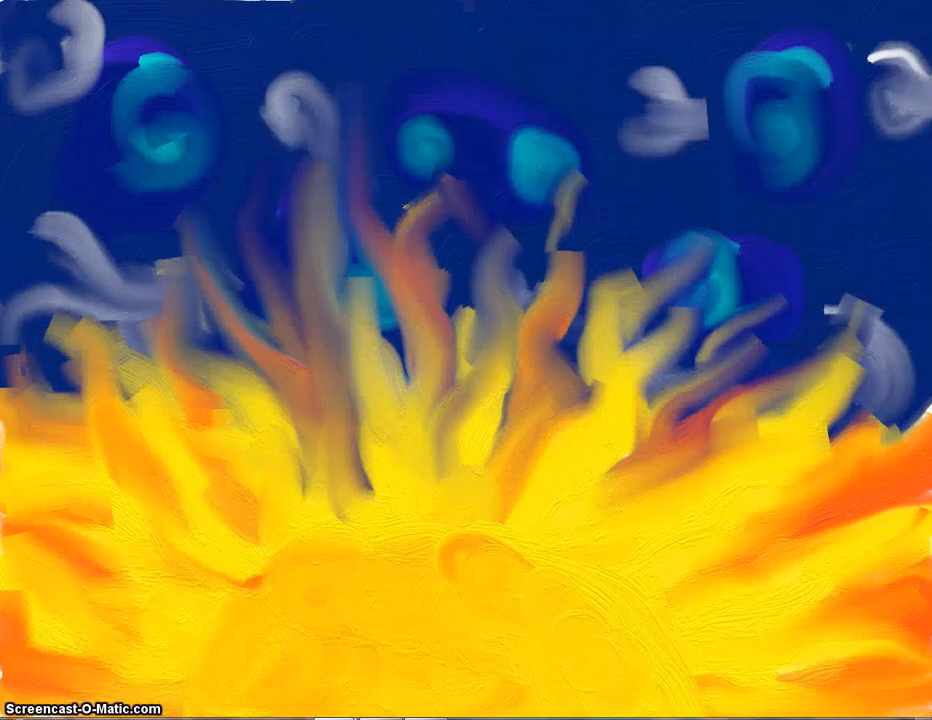
mouse_move(339, 710)
left_click(412, 641)
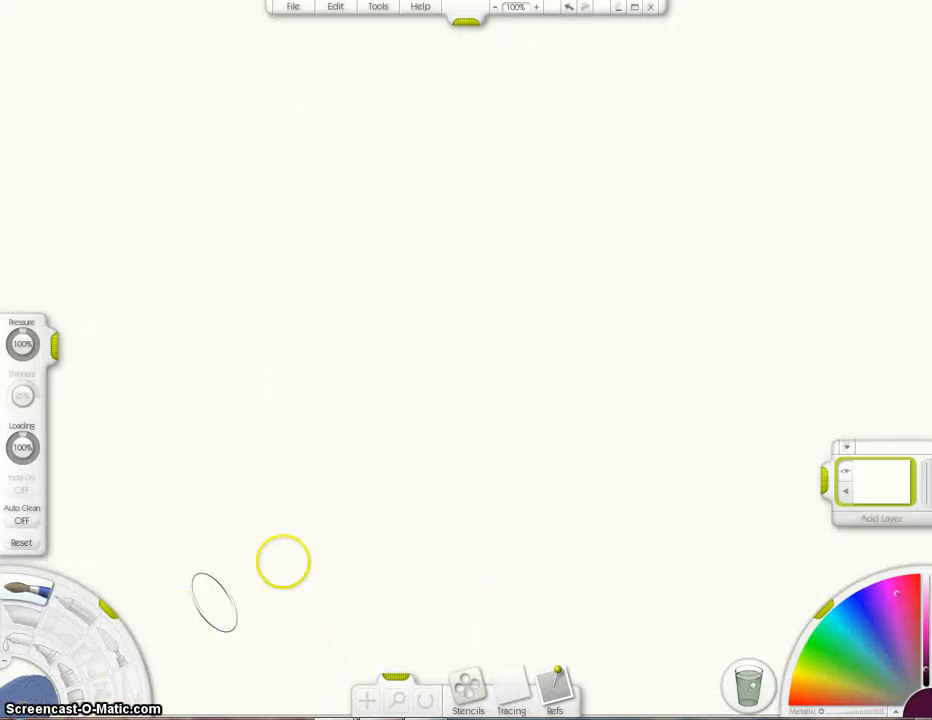
Hide all interface panels over the blank canvas and show them again.
left_click(491, 560)
left_click(250, 639)
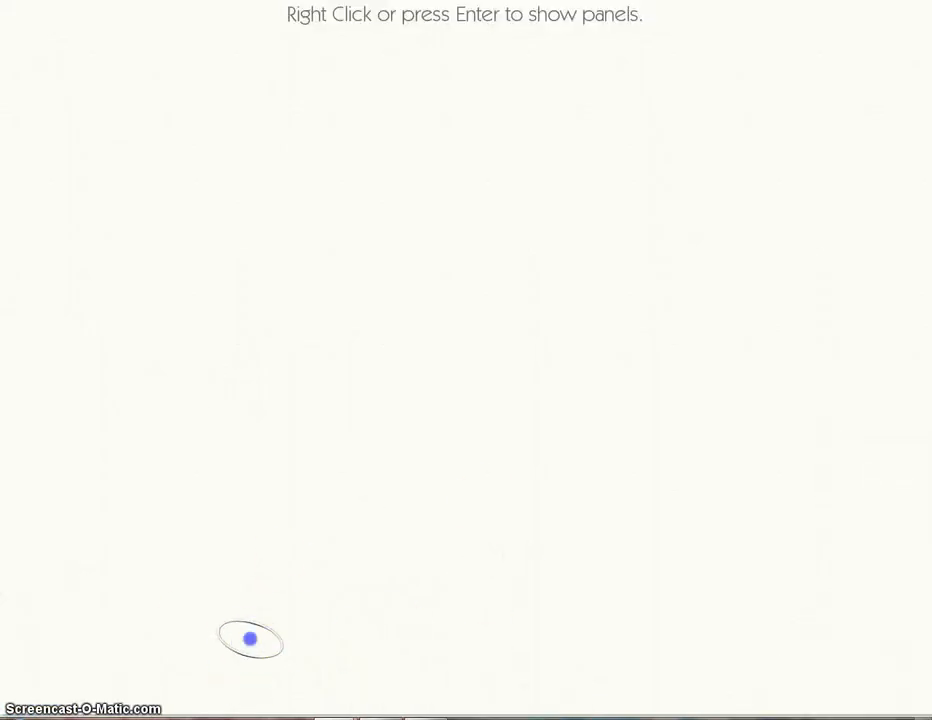
right_click(281, 578)
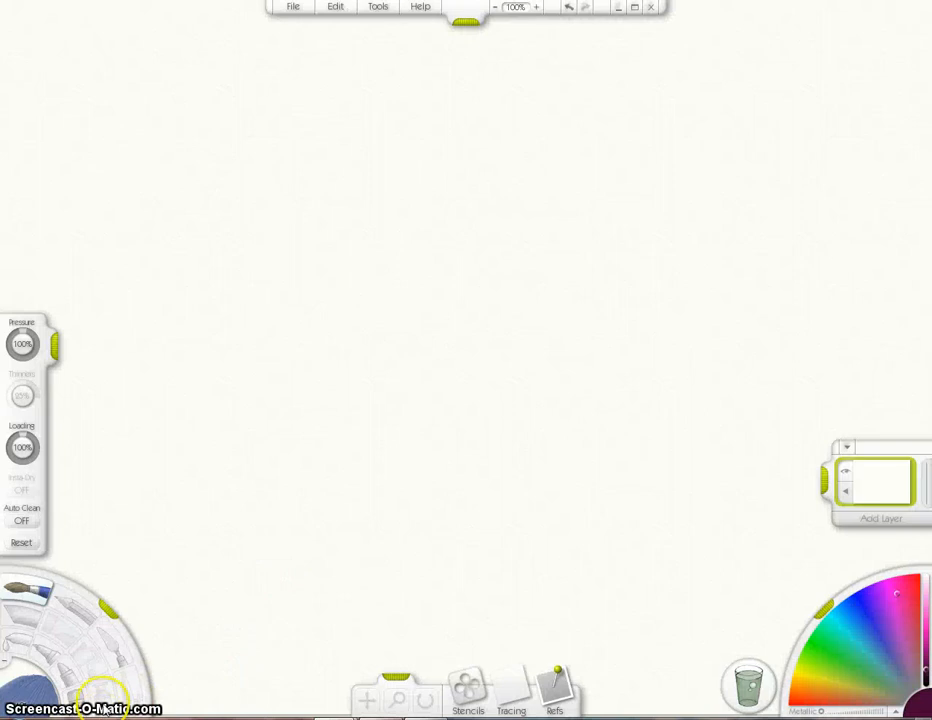